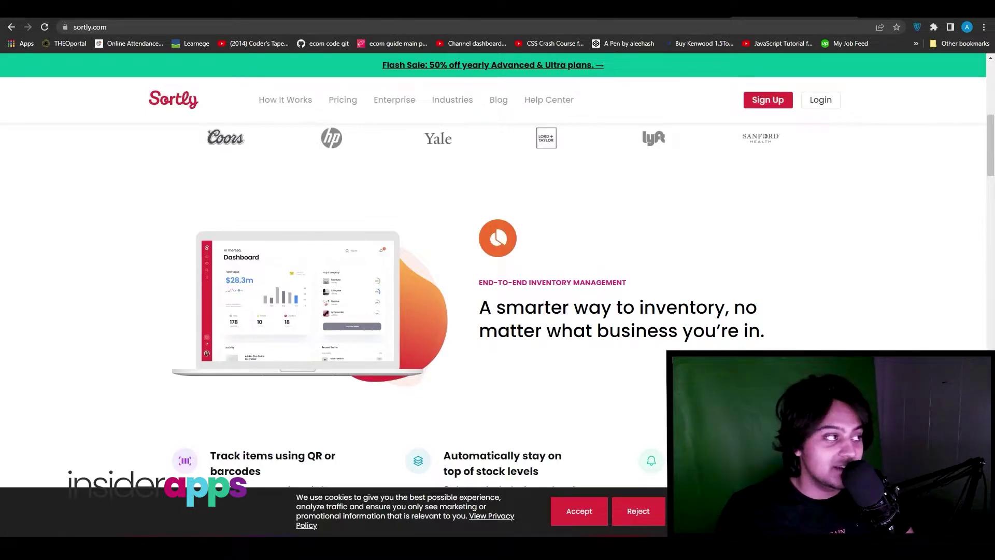
Accept the cookie notice and browse the Sortly homepage
{"action": "left_click", "coordinate": [579, 511]}
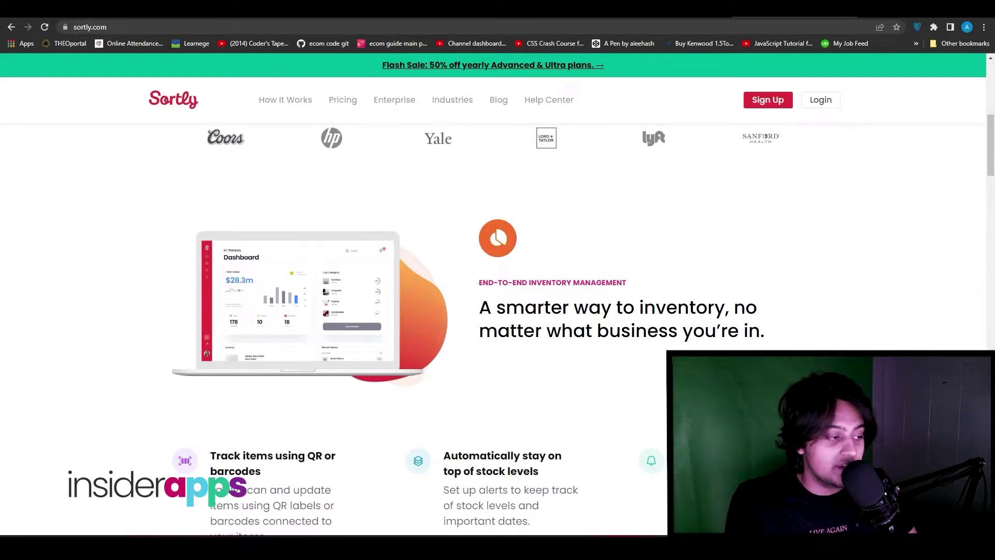
{"action": "scroll", "coordinate": [218, 489], "scroll_direction": "down", "scroll_amount": 1}
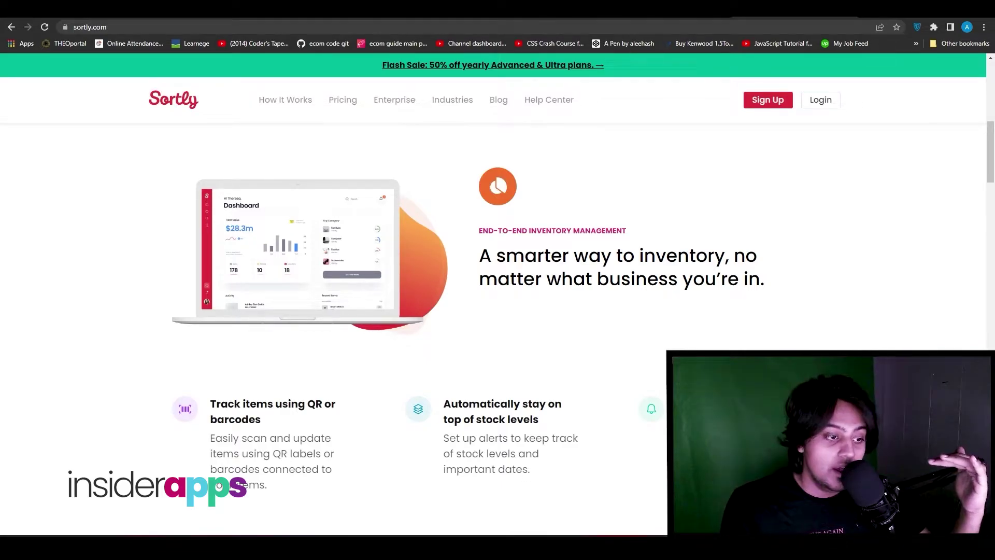
{"action": "scroll", "coordinate": [498, 311], "scroll_direction": "down", "scroll_amount": 5}
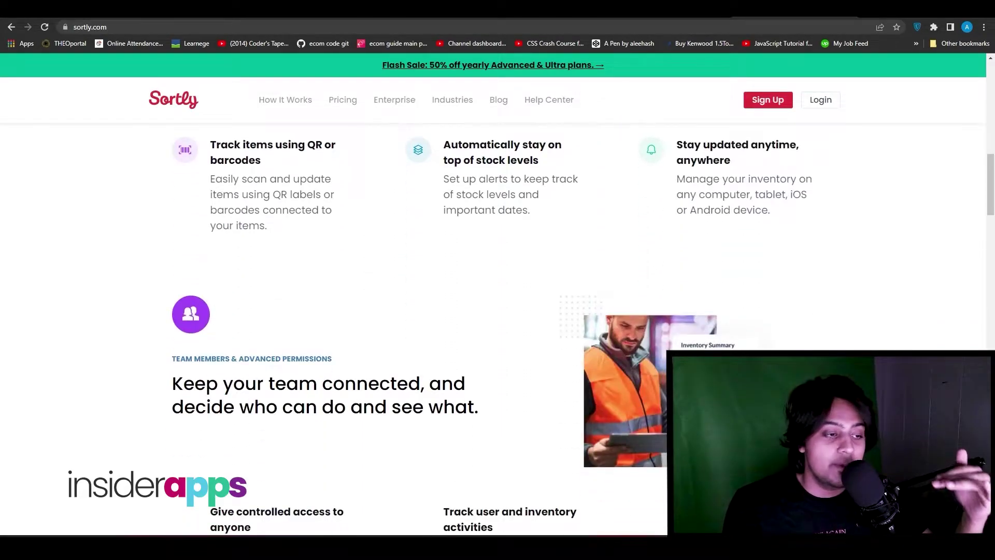
{"action": "scroll", "coordinate": [417, 196], "scroll_direction": "down", "scroll_amount": 4}
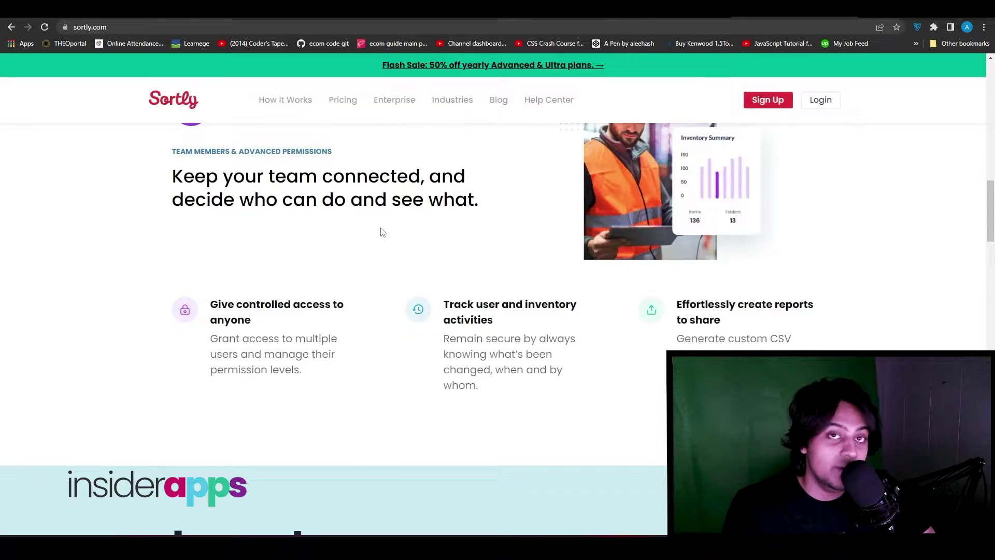
Go to the Sign Up pricing page listing Free, Advanced, Ultra and Enterprise plans
{"action": "scroll", "coordinate": [381, 231], "scroll_direction": "down", "scroll_amount": 8}
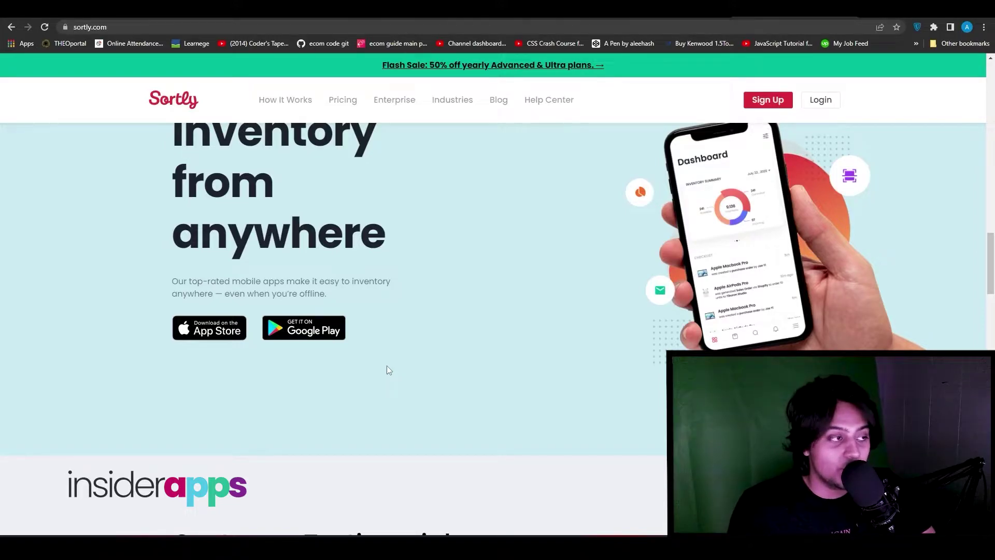
{"action": "scroll", "coordinate": [387, 369], "scroll_direction": "down", "scroll_amount": 5}
{"action": "scroll", "coordinate": [633, 127], "scroll_direction": "up", "scroll_amount": 15}
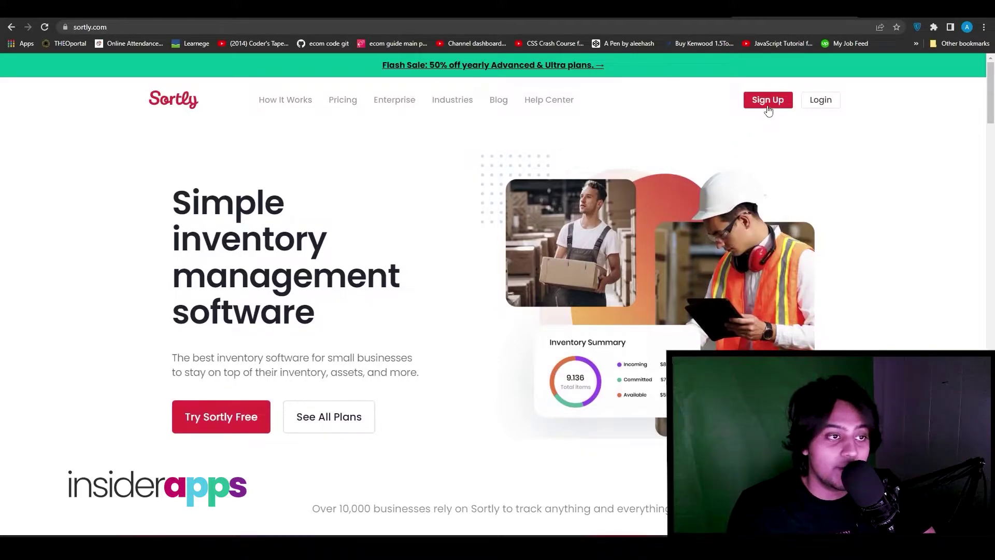
{"action": "left_click", "coordinate": [768, 101]}
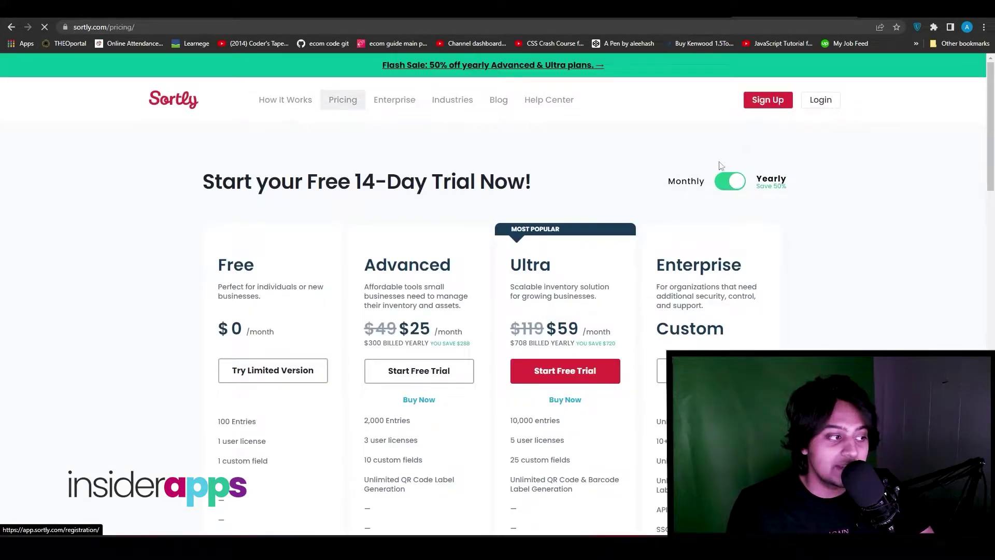
{"action": "scroll", "coordinate": [742, 148], "scroll_direction": "down", "scroll_amount": 1}
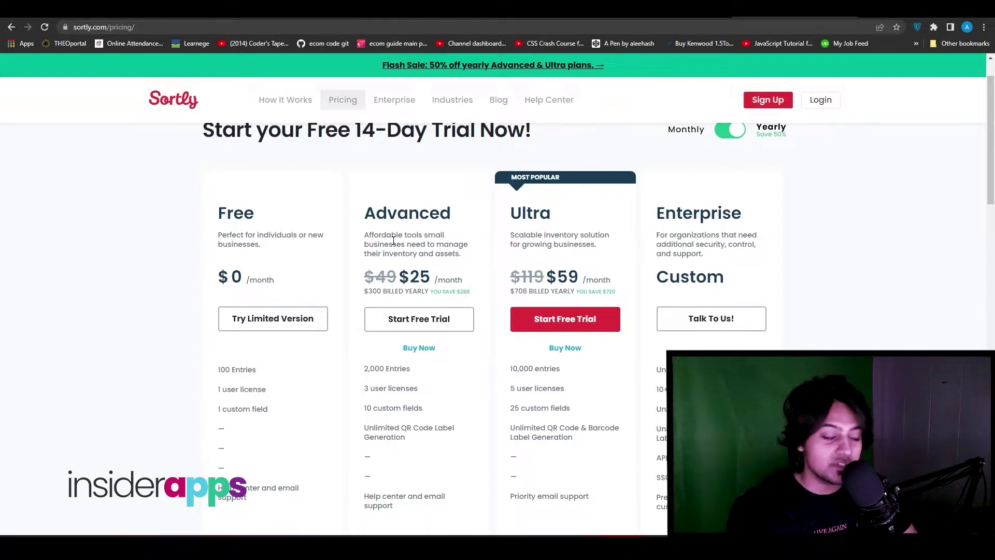
{"action": "scroll", "coordinate": [381, 234], "scroll_direction": "down", "scroll_amount": 3}
{"action": "left_click_drag", "start_coordinate": [365, 214], "coordinate": [450, 344]}
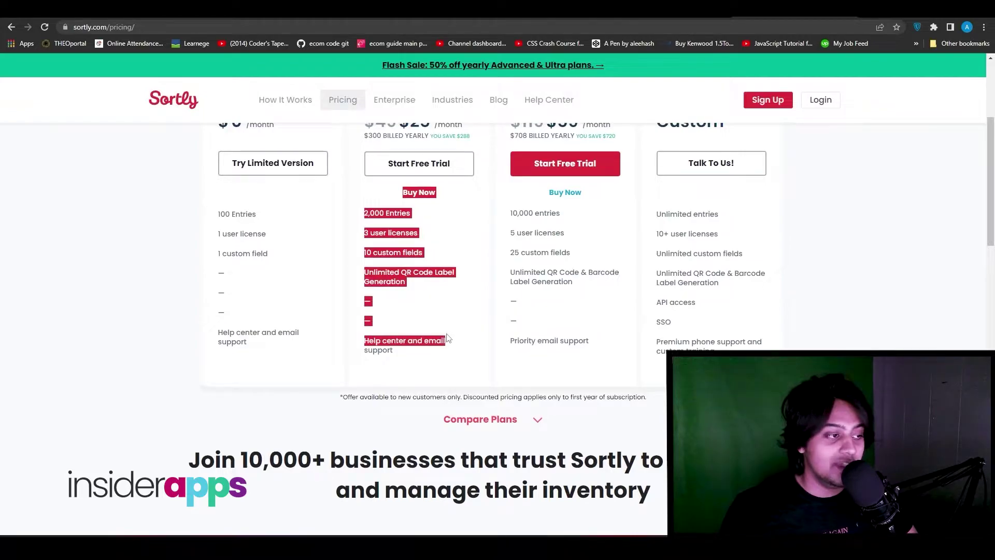
{"action": "left_click", "coordinate": [451, 368]}
{"action": "scroll", "coordinate": [450, 368], "scroll_direction": "up", "scroll_amount": 4}
{"action": "scroll", "coordinate": [499, 361], "scroll_direction": "down", "scroll_amount": 2}
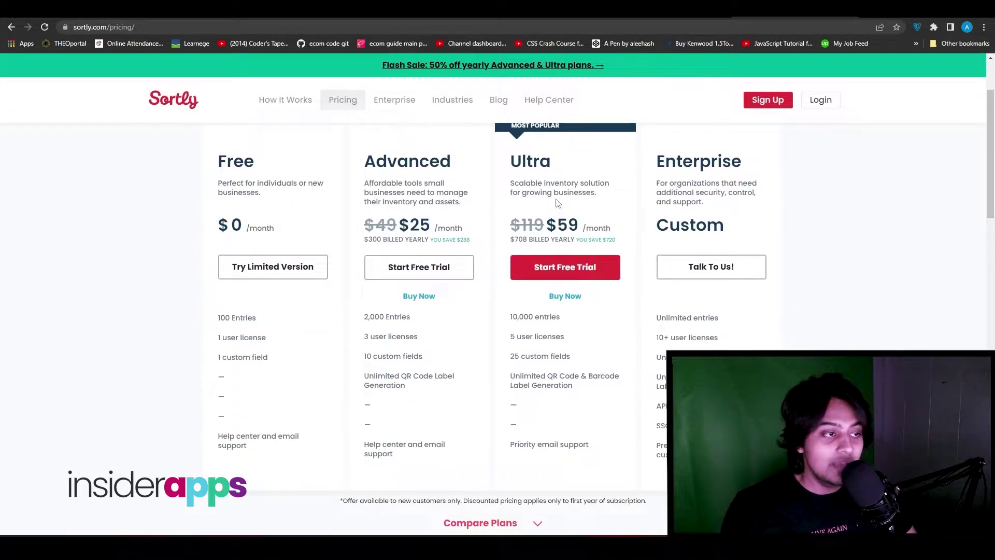
{"action": "scroll", "coordinate": [559, 201], "scroll_direction": "up", "scroll_amount": 1}
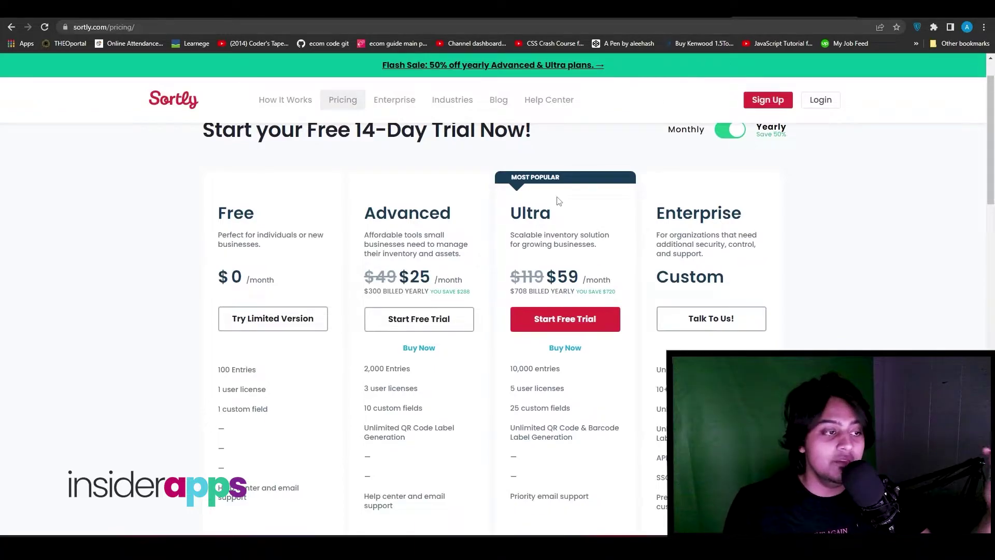
{"action": "scroll", "coordinate": [558, 201], "scroll_direction": "down", "scroll_amount": 1}
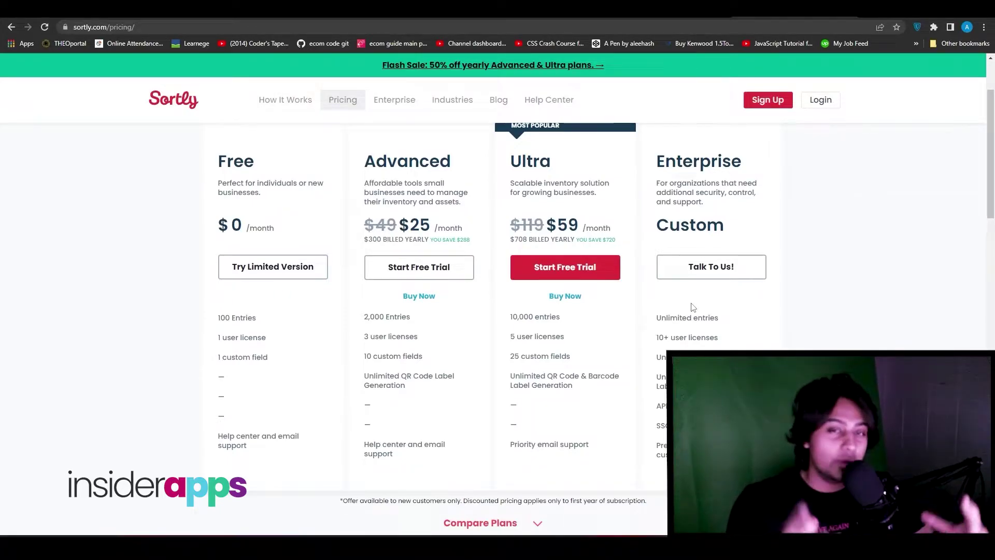
{"action": "scroll", "coordinate": [673, 332], "scroll_direction": "up", "scroll_amount": 3}
{"action": "scroll", "coordinate": [639, 362], "scroll_direction": "down", "scroll_amount": 4}
{"action": "scroll", "coordinate": [608, 366], "scroll_direction": "up", "scroll_amount": 1}
{"action": "scroll", "coordinate": [607, 367], "scroll_direction": "up", "scroll_amount": 1}
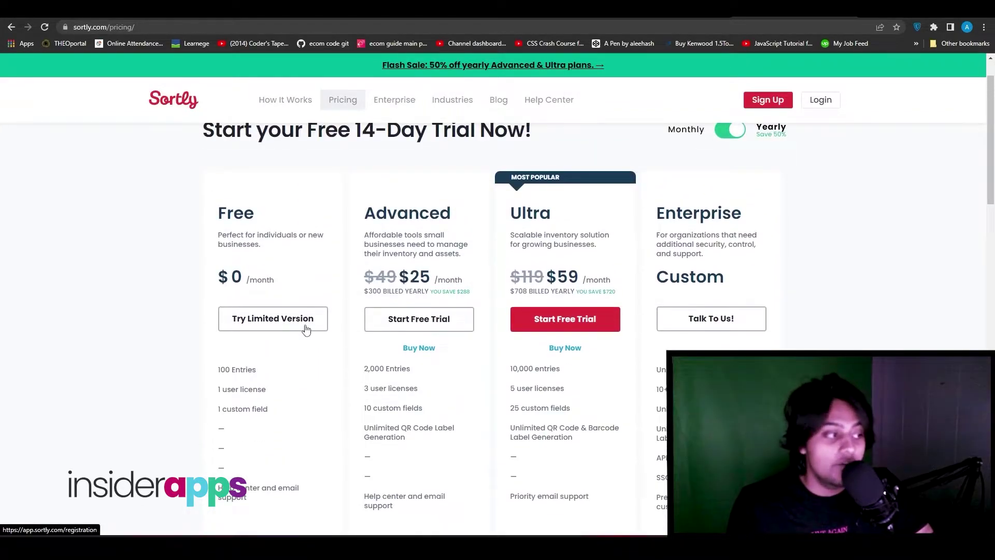
Choose the free limited version and mark the account as for business use
{"action": "left_click", "coordinate": [306, 329]}
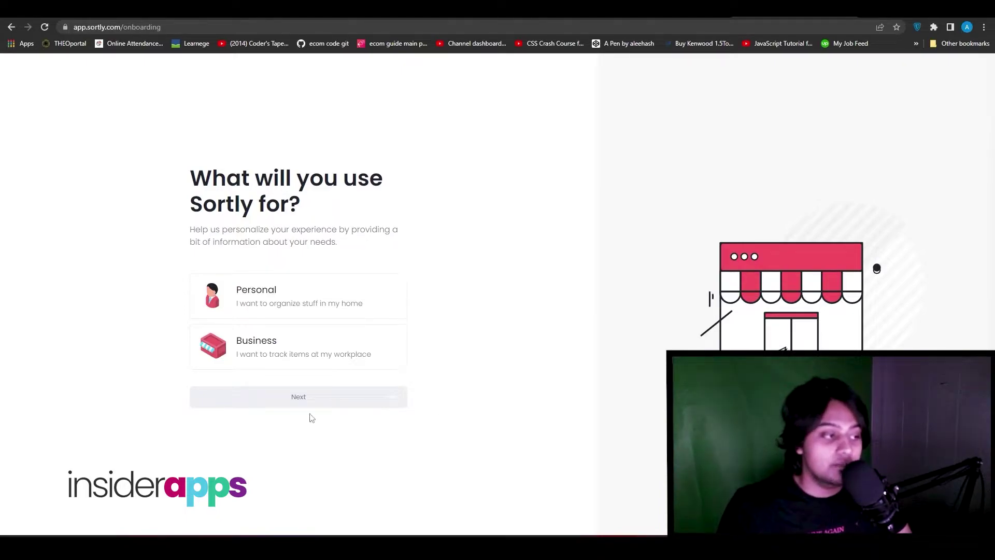
{"action": "left_click", "coordinate": [297, 353]}
{"action": "left_click", "coordinate": [288, 397]}
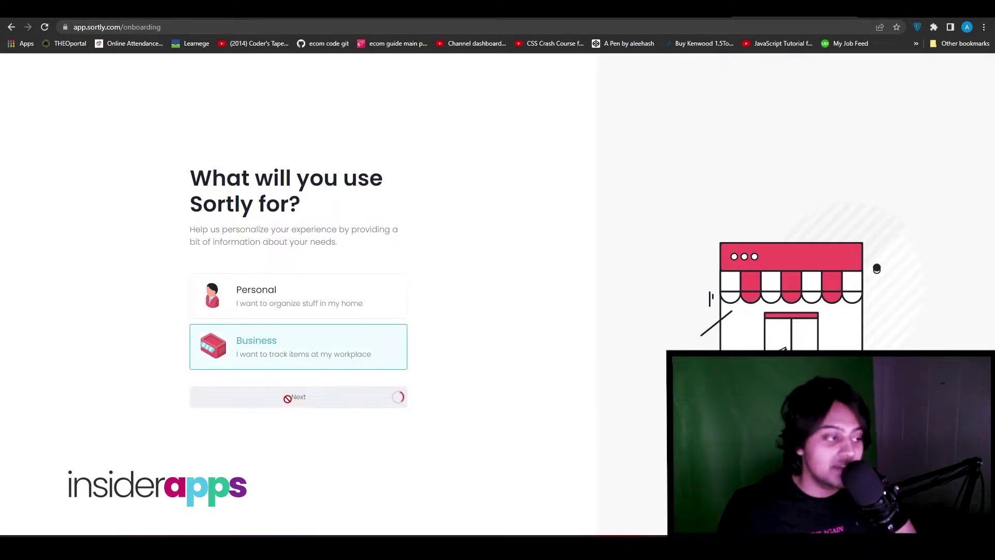
Enter company name 'Wen Media' with industry Publishing/ Media
{"action": "left_click", "coordinate": [337, 315]}
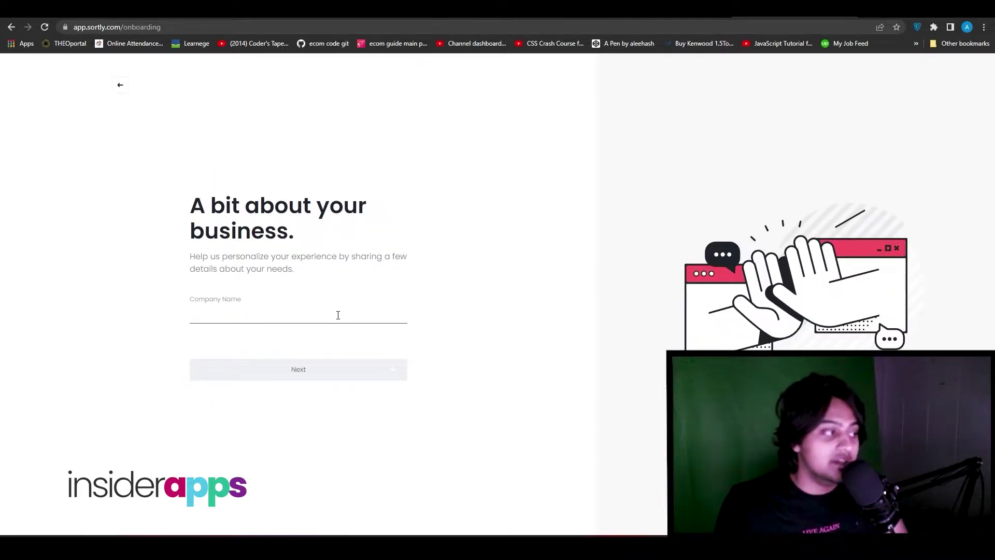
{"action": "type", "text": "Wen Media"}
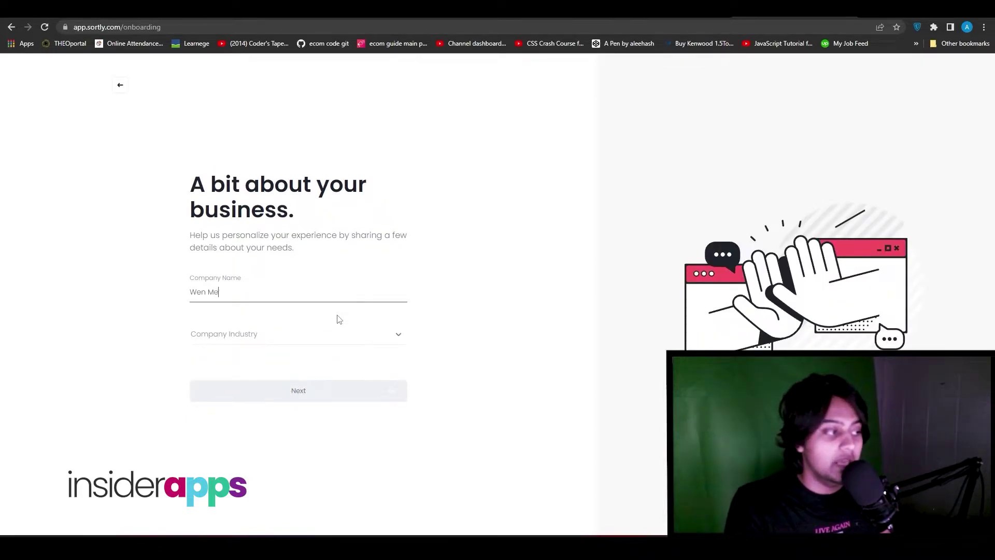
{"action": "left_click", "coordinate": [337, 335]}
{"action": "scroll", "coordinate": [315, 472], "scroll_direction": "down", "scroll_amount": 5}
{"action": "scroll", "coordinate": [298, 451], "scroll_direction": "up", "scroll_amount": 1}
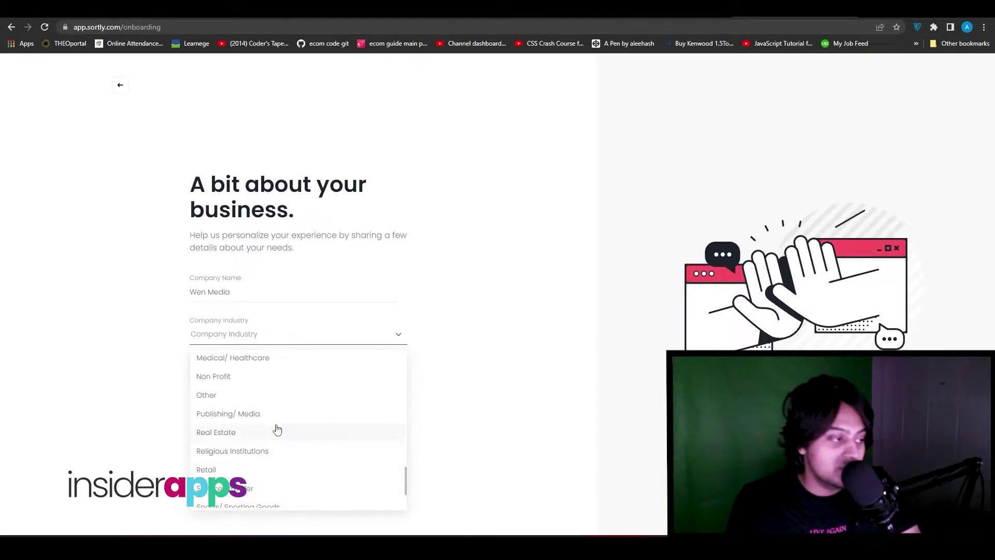
{"action": "left_click", "coordinate": [275, 412]}
Set the job function to Marketing & Sales and submit the business details
{"action": "left_click", "coordinate": [273, 364]}
{"action": "scroll", "coordinate": [275, 409], "scroll_direction": "down", "scroll_amount": 2}
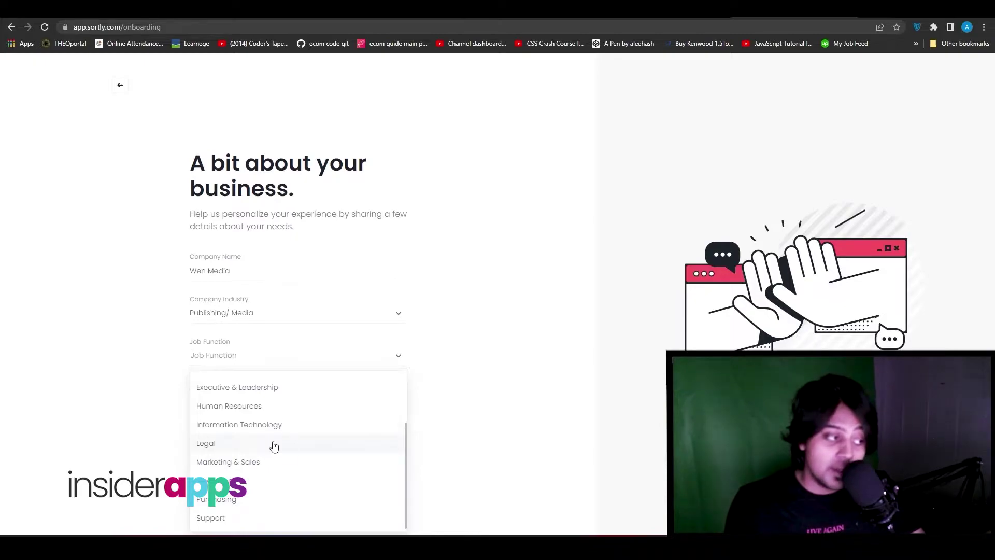
{"action": "left_click", "coordinate": [254, 461]}
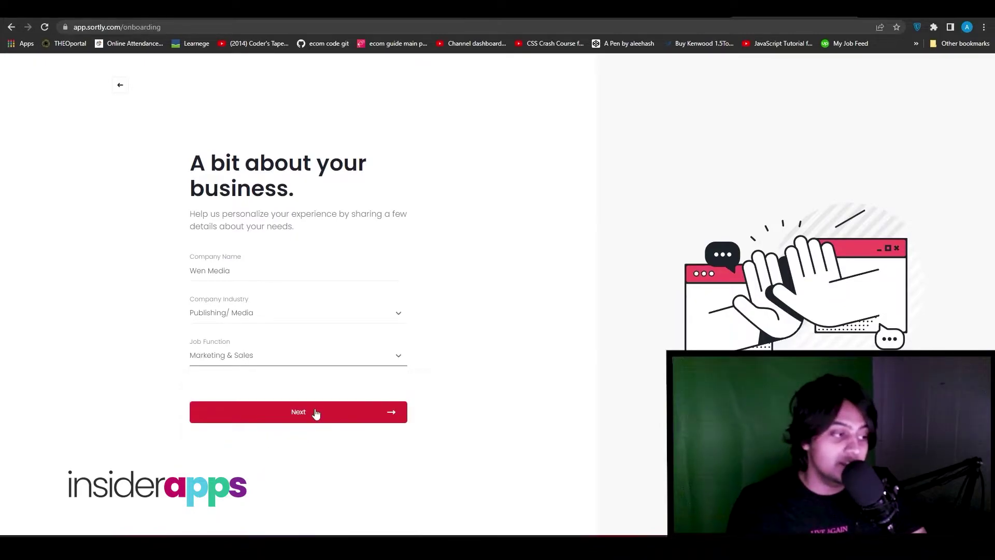
{"action": "left_click", "coordinate": [314, 412]}
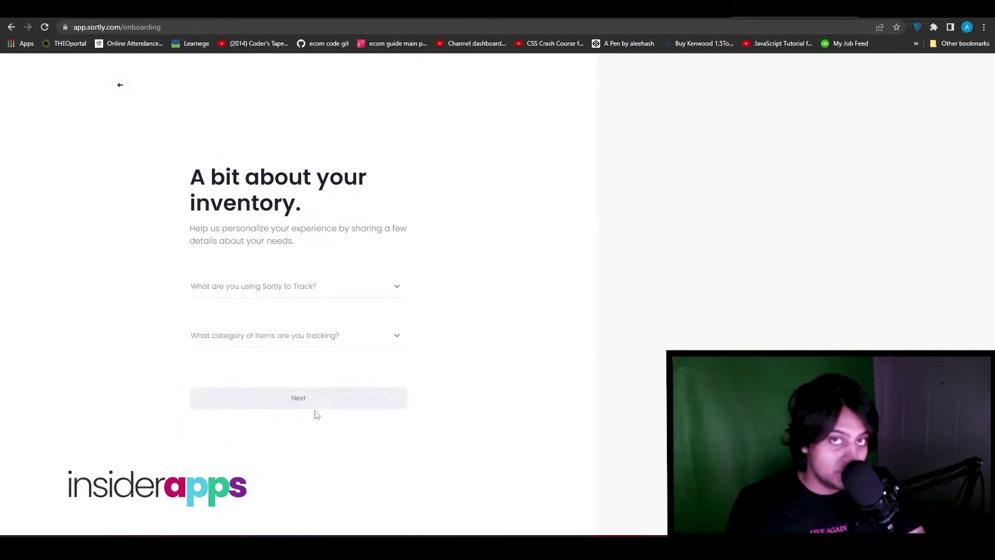
Select four use cases: asset assignment, manufacturing materials, products sold to businesses, cataloging personal items
{"action": "left_click", "coordinate": [234, 286]}
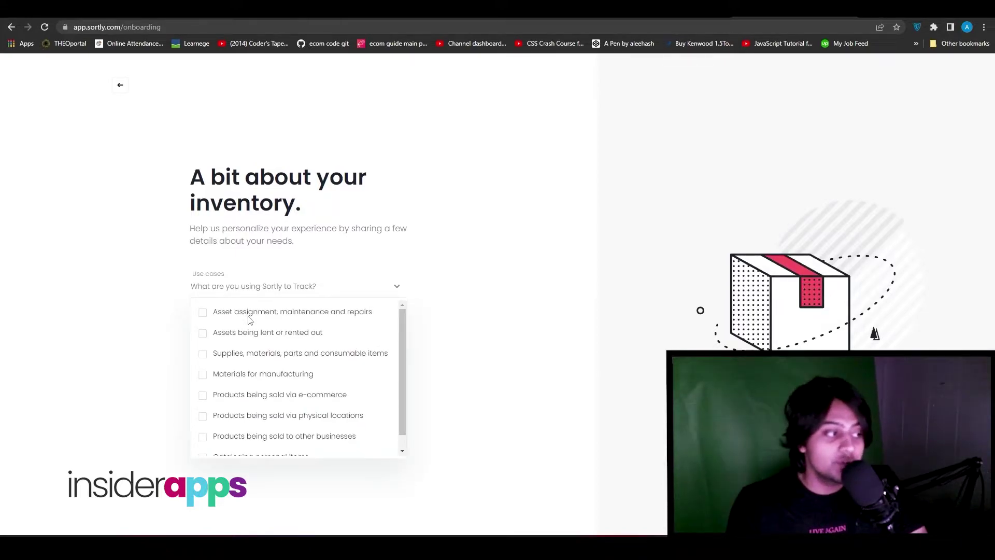
{"action": "left_click", "coordinate": [204, 315]}
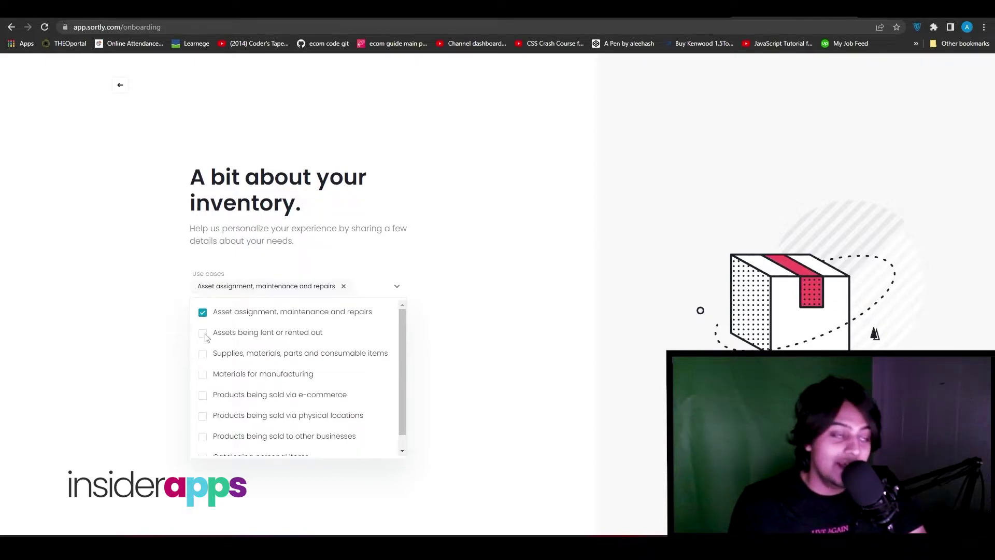
{"action": "scroll", "coordinate": [205, 337], "scroll_direction": "down", "scroll_amount": 1}
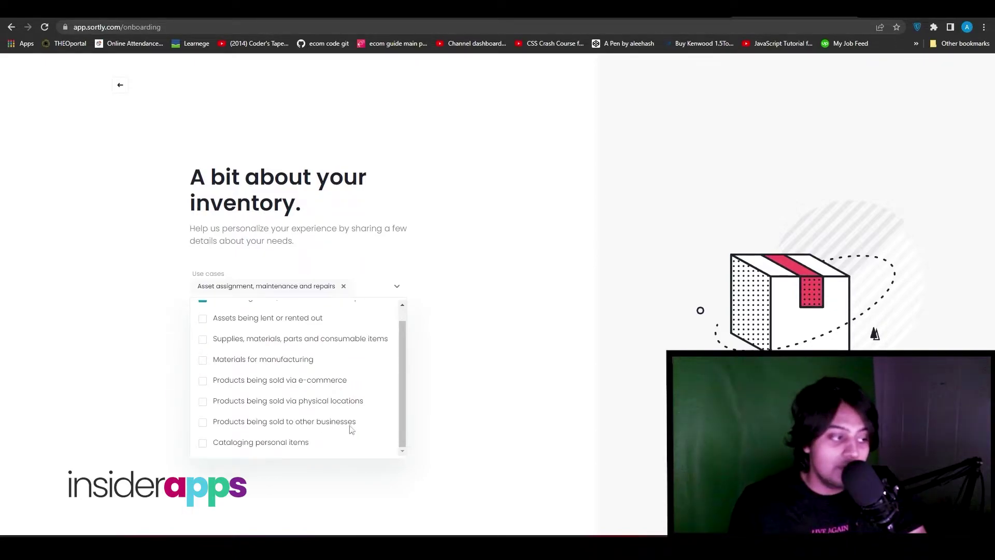
{"action": "scroll", "coordinate": [280, 439], "scroll_direction": "up", "scroll_amount": 1}
{"action": "left_click", "coordinate": [203, 374]}
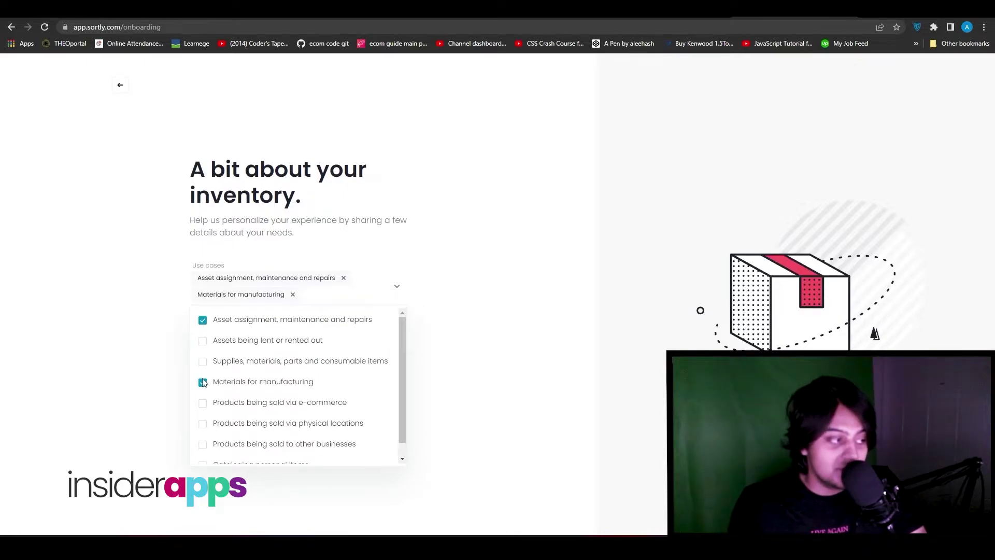
{"action": "scroll", "coordinate": [201, 393], "scroll_direction": "down", "scroll_amount": 1}
{"action": "left_click", "coordinate": [202, 430]}
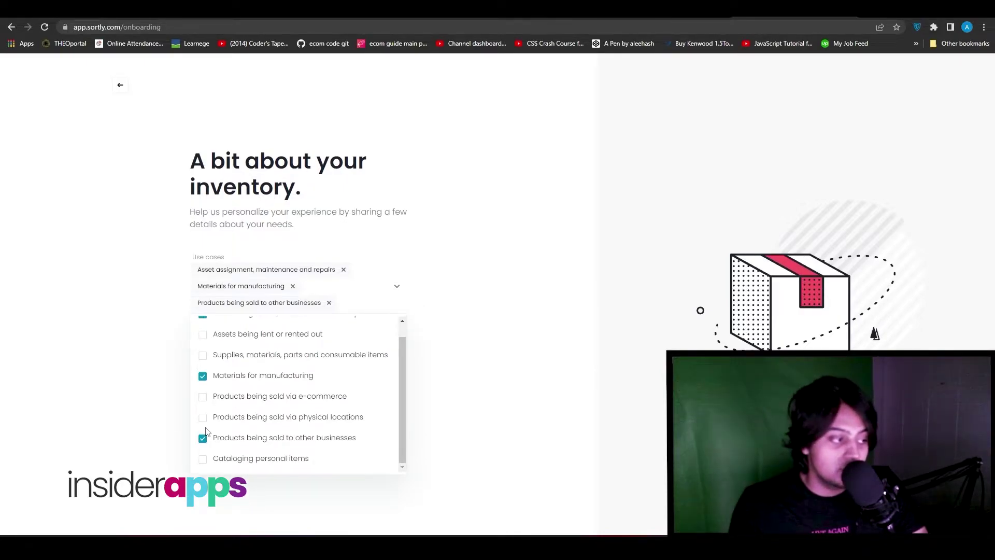
{"action": "left_click", "coordinate": [203, 459]}
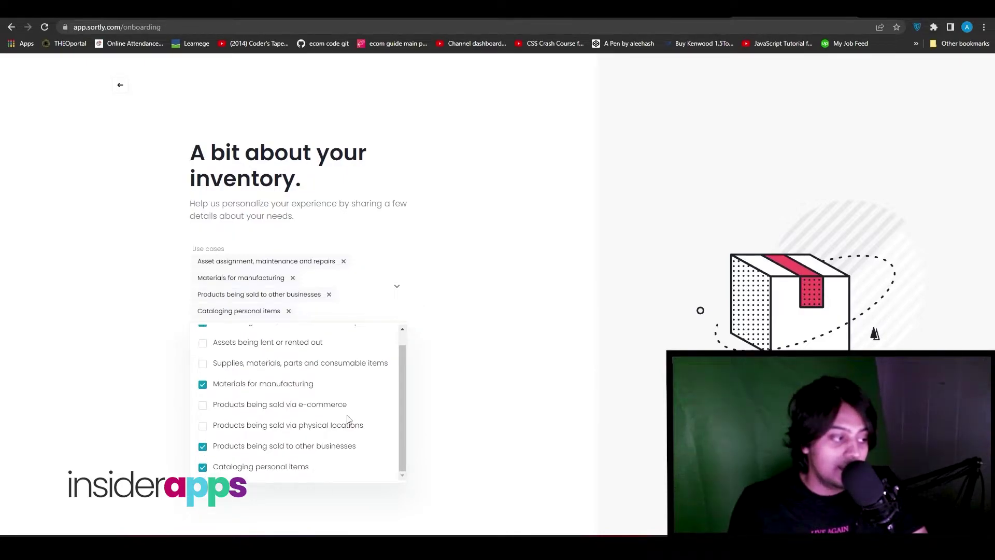
{"action": "left_click", "coordinate": [436, 355]}
Select item types Packaging materials, Food and beverage, Electronics & appliances, then submit
{"action": "left_click", "coordinate": [300, 362]}
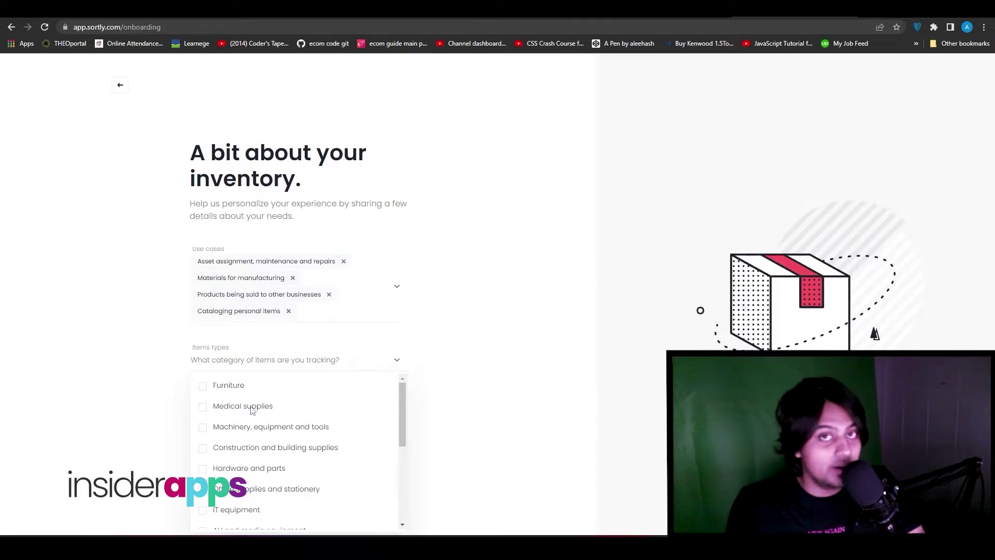
{"action": "scroll", "coordinate": [253, 409], "scroll_direction": "down", "scroll_amount": 5}
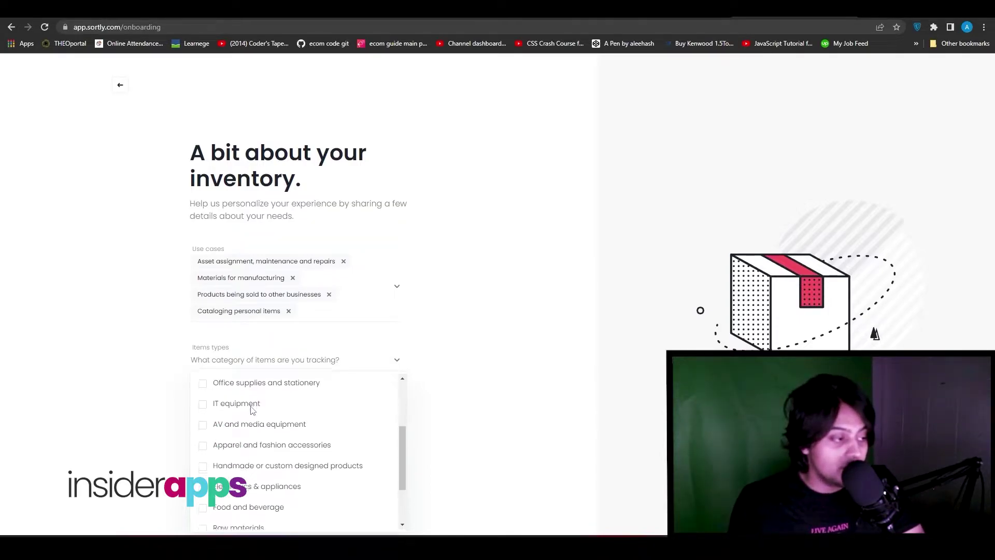
{"action": "left_click", "coordinate": [251, 474]}
{"action": "scroll", "coordinate": [285, 451], "scroll_direction": "up", "scroll_amount": 4}
{"action": "scroll", "coordinate": [285, 451], "scroll_direction": "down", "scroll_amount": 2}
{"action": "left_click", "coordinate": [249, 482]}
{"action": "left_click", "coordinate": [254, 463]}
{"action": "left_click", "coordinate": [150, 451]}
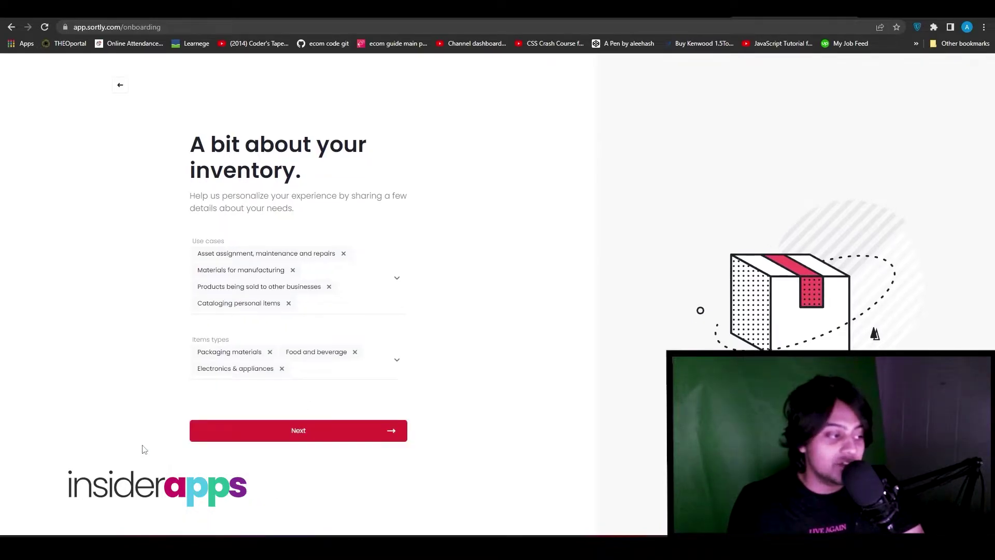
{"action": "left_click", "coordinate": [305, 433]}
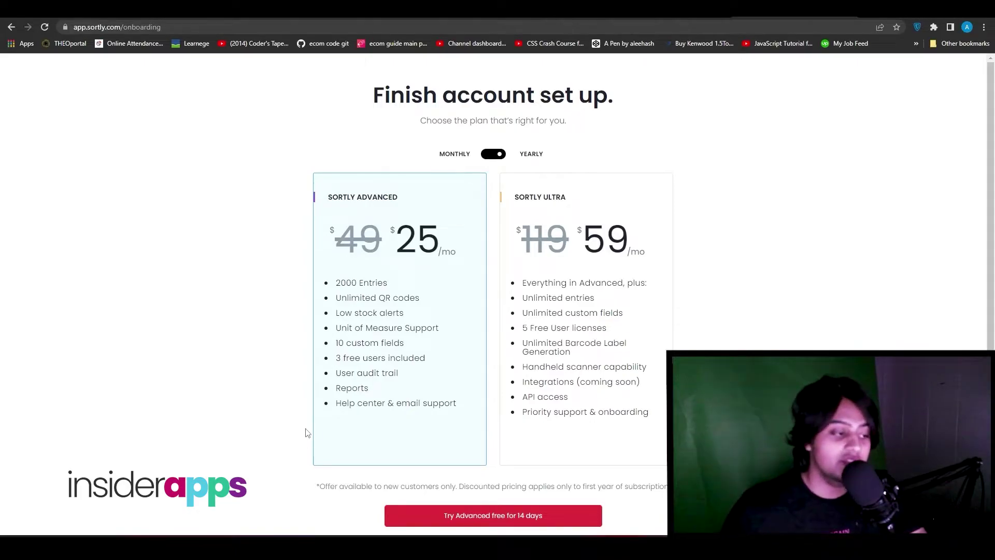
Back out of the 14-day Advanced trial payment and continue on the Free Plan
{"action": "scroll", "coordinate": [306, 433], "scroll_direction": "down", "scroll_amount": 1}
{"action": "left_click", "coordinate": [515, 492]}
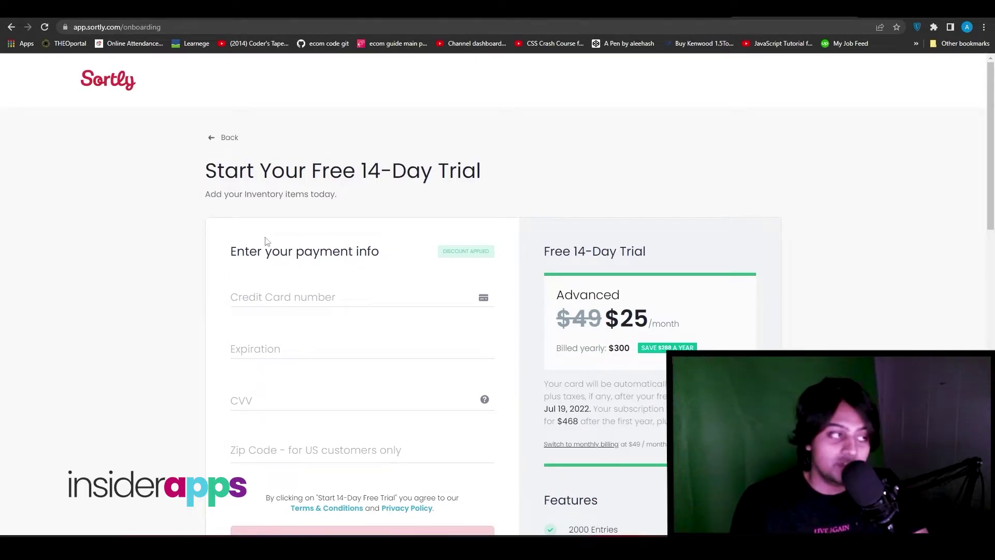
{"action": "left_click", "coordinate": [230, 138]}
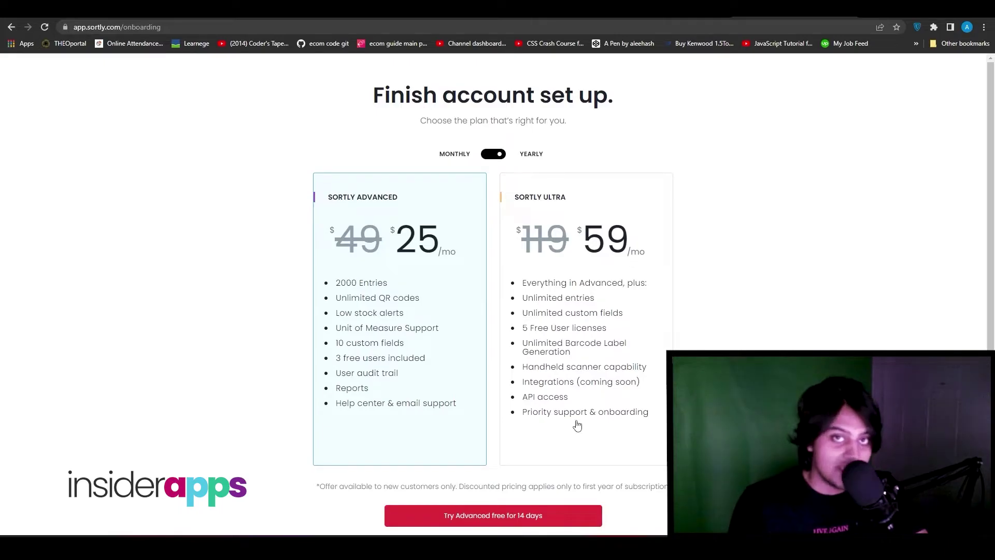
{"action": "scroll", "coordinate": [577, 426], "scroll_direction": "down", "scroll_amount": 1}
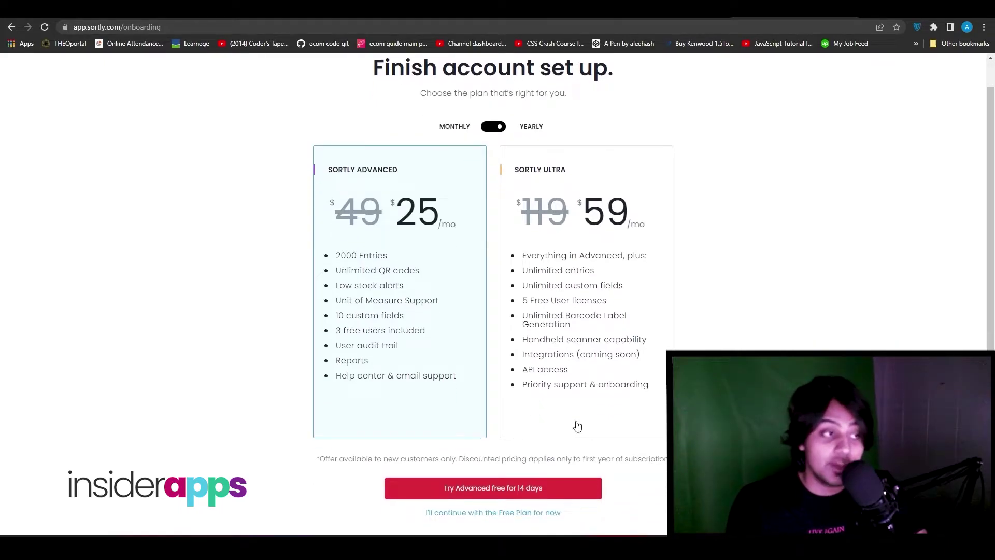
{"action": "left_click", "coordinate": [507, 514]}
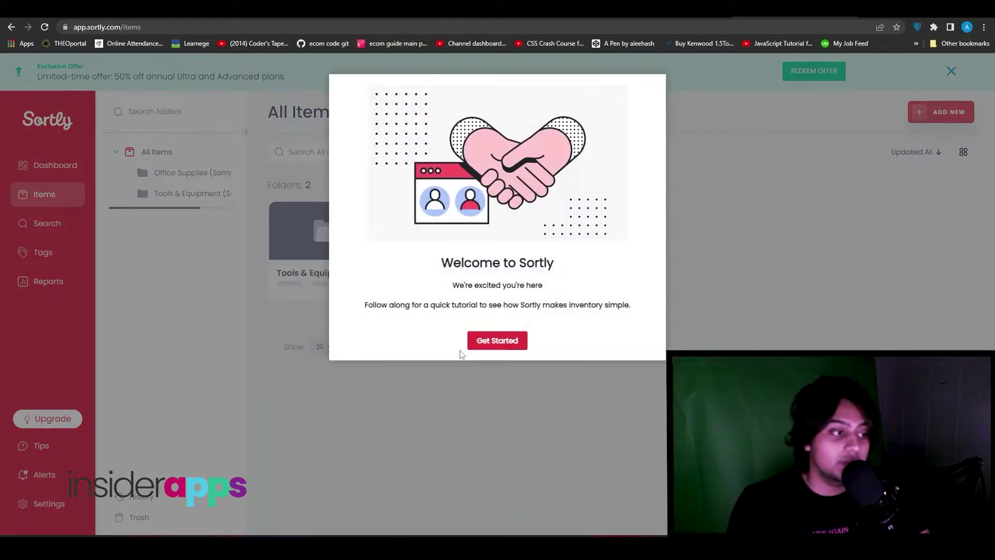
Dismiss the Welcome to Sortly screen and step through the folders, search and alerts tips
{"action": "left_click", "coordinate": [512, 345]}
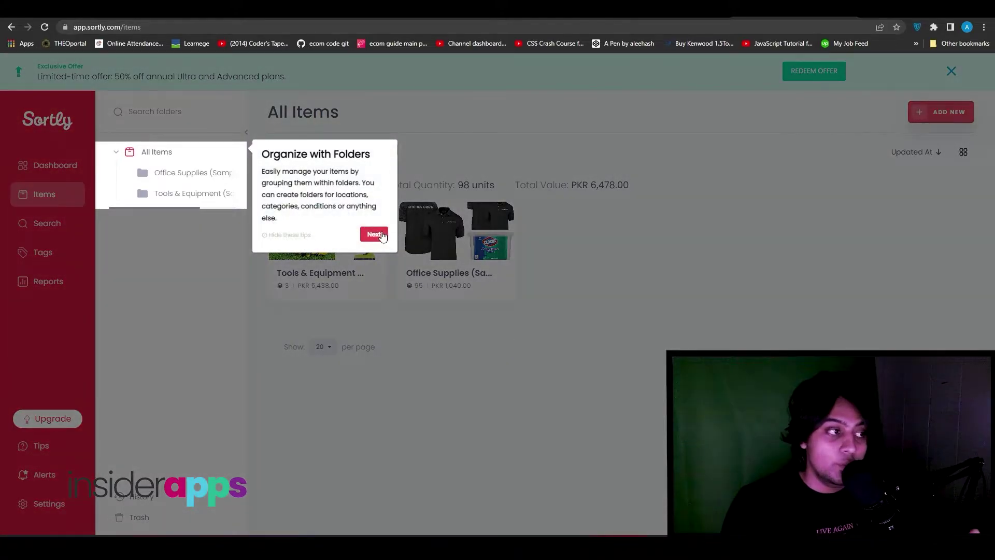
{"action": "left_click", "coordinate": [382, 233]}
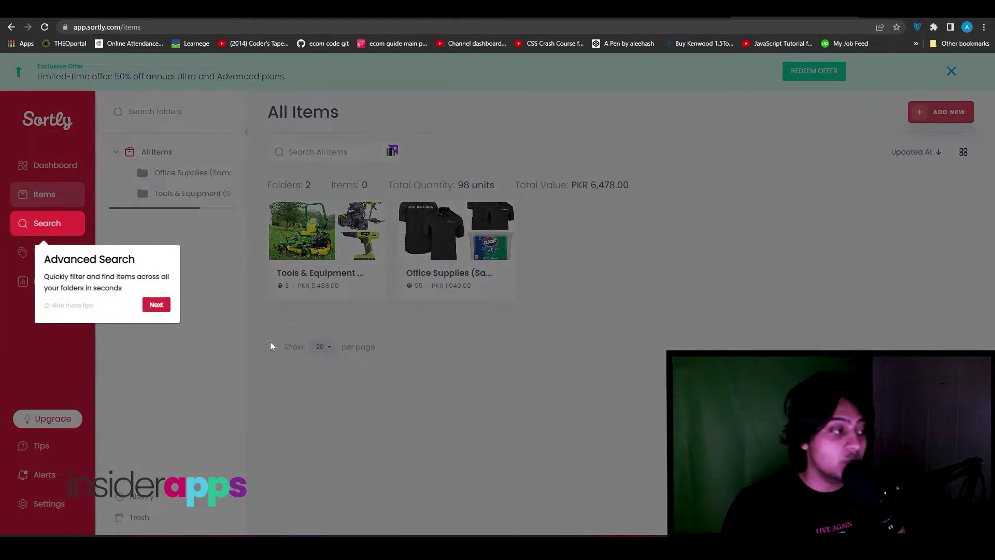
{"action": "left_click", "coordinate": [155, 304]}
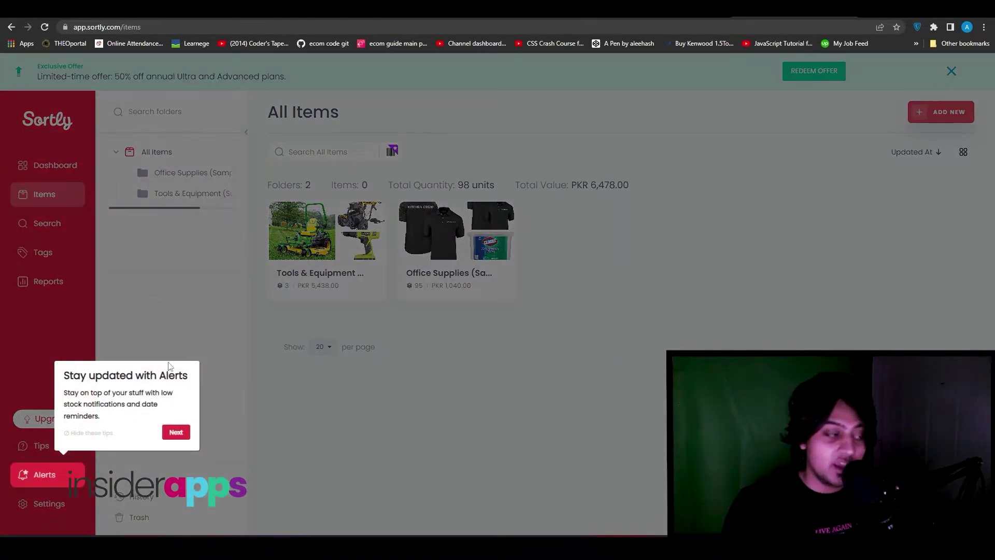
{"action": "left_click", "coordinate": [177, 432]}
{"action": "left_click", "coordinate": [938, 200]}
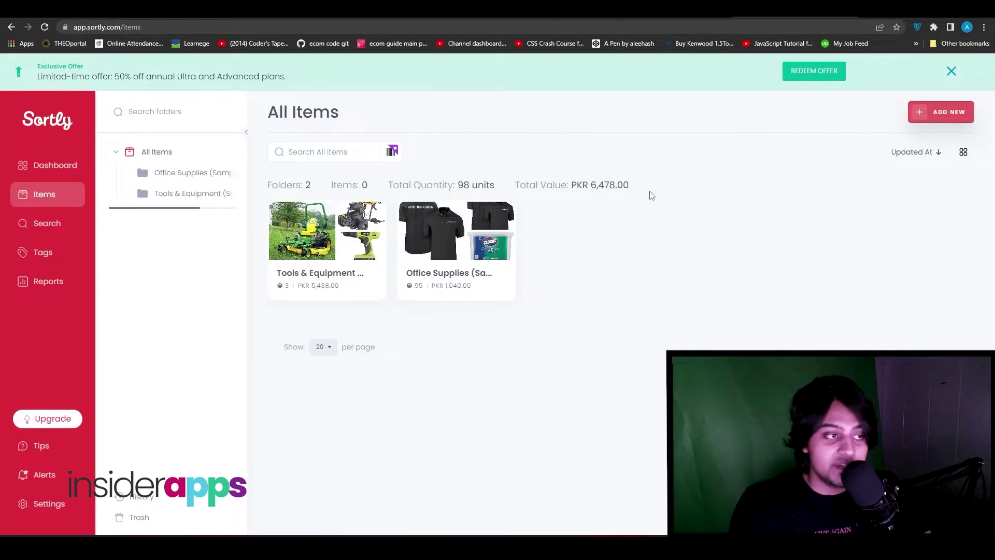
Inspect the summary figures (folder count, 98 units, PKR 6,478.00) and open ADD NEW
{"action": "left_click_drag", "start_coordinate": [636, 188], "coordinate": [580, 186]}
{"action": "left_click_drag", "start_coordinate": [457, 187], "coordinate": [495, 189]}
{"action": "left_click", "coordinate": [359, 192]}
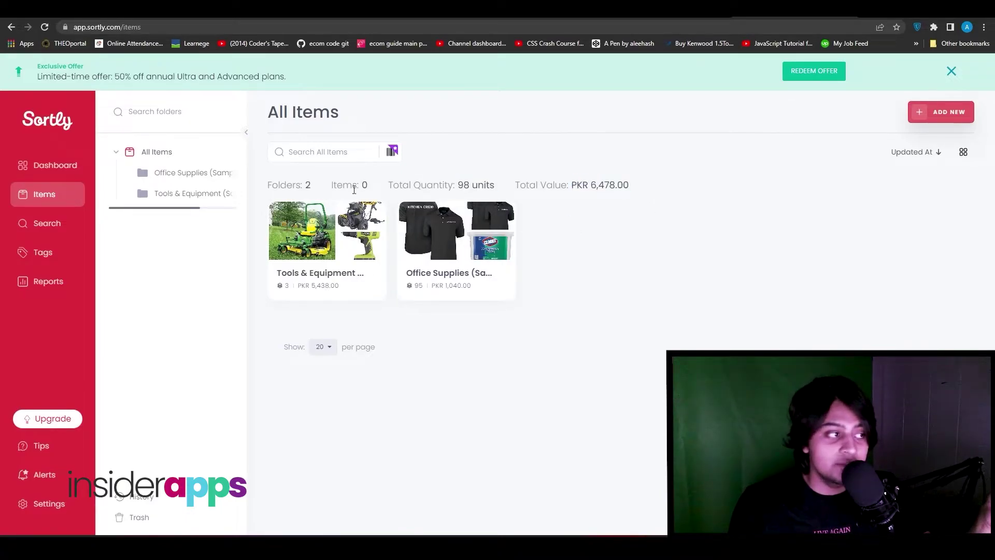
{"action": "left_click_drag", "start_coordinate": [312, 188], "coordinate": [305, 190]}
{"action": "left_click", "coordinate": [305, 190]}
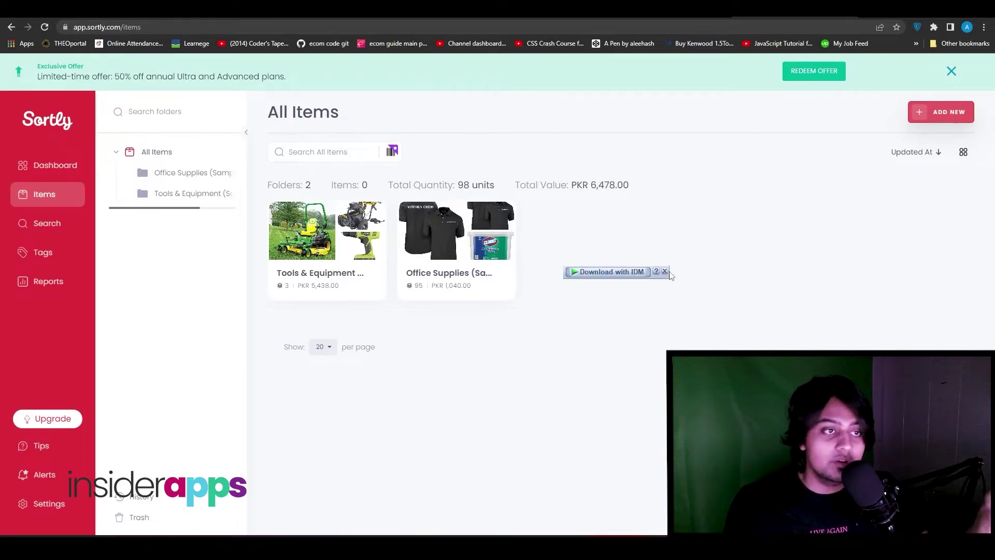
{"action": "left_click", "coordinate": [953, 118]}
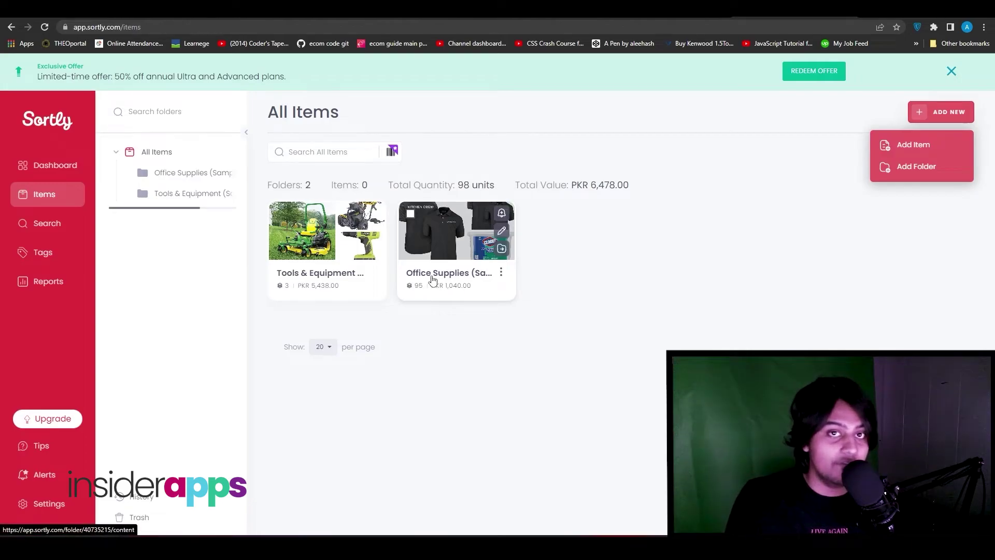
Start a new item named 'Marketing Course' with quantity 299
{"action": "left_click", "coordinate": [910, 150]}
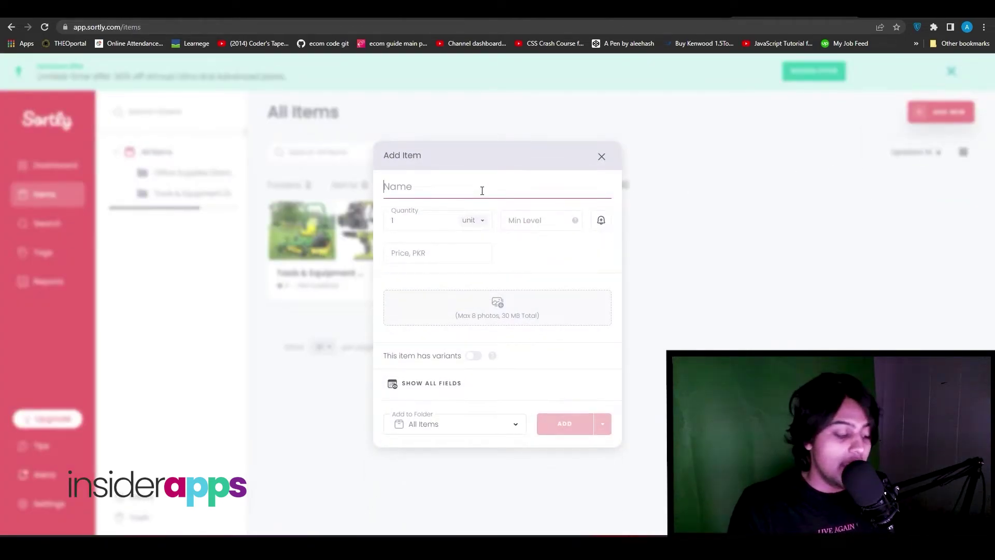
{"action": "type", "text": "Marketing Course"}
{"action": "left_click", "coordinate": [435, 221]}
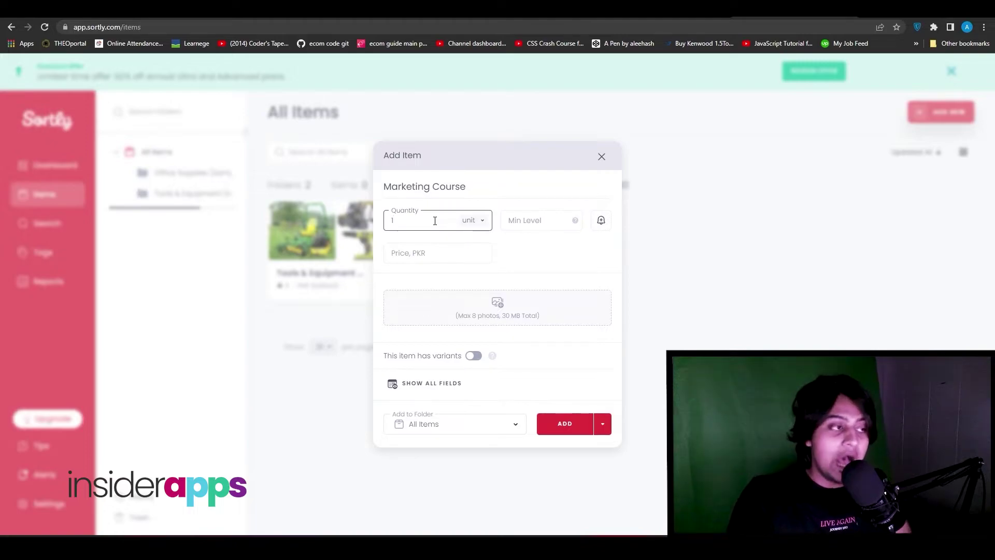
{"action": "key", "text": "BackSpace"}
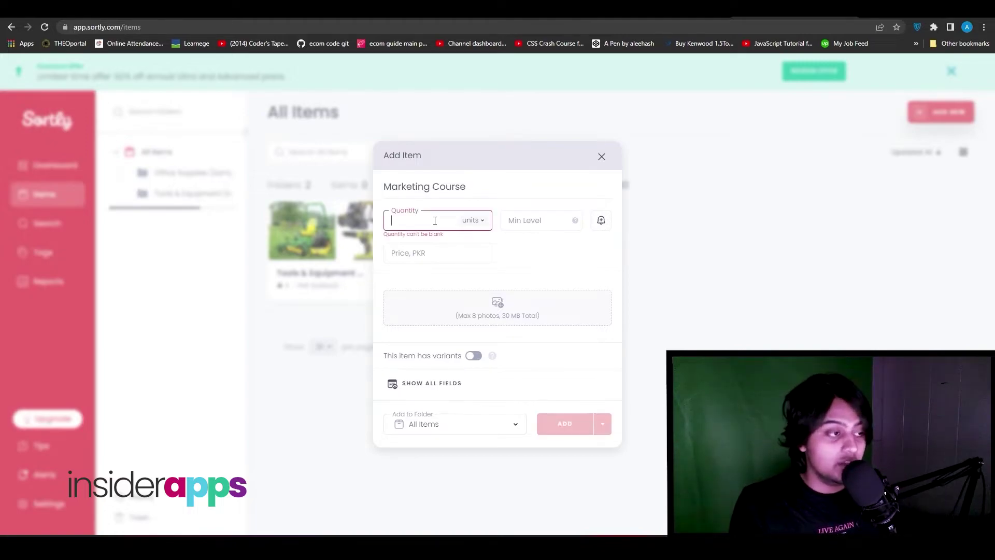
{"action": "type", "text": "299"}
Set minimum level 20, price 2999 and attach the mockup PNG as the photo
{"action": "left_click", "coordinate": [552, 222]}
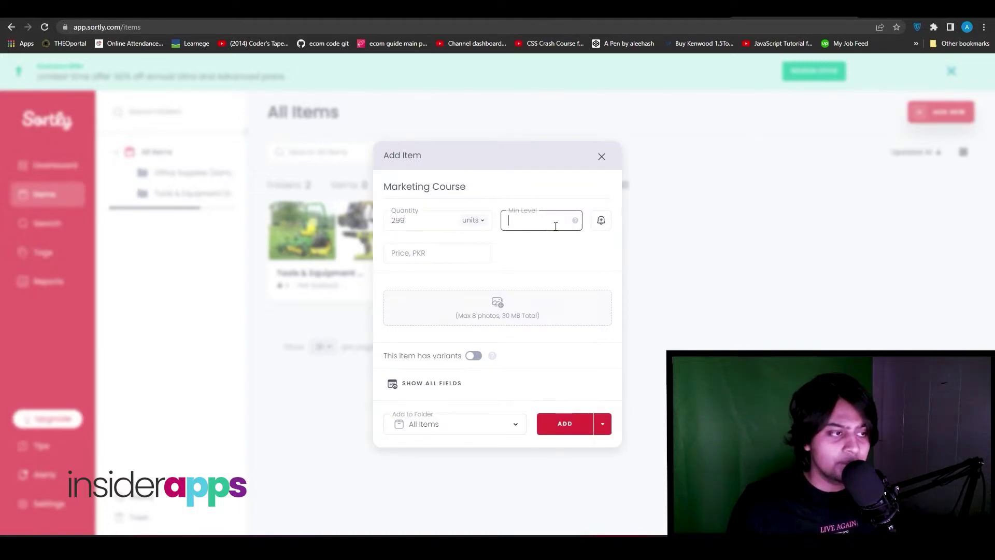
{"action": "mouse_move", "coordinate": [575, 226]}
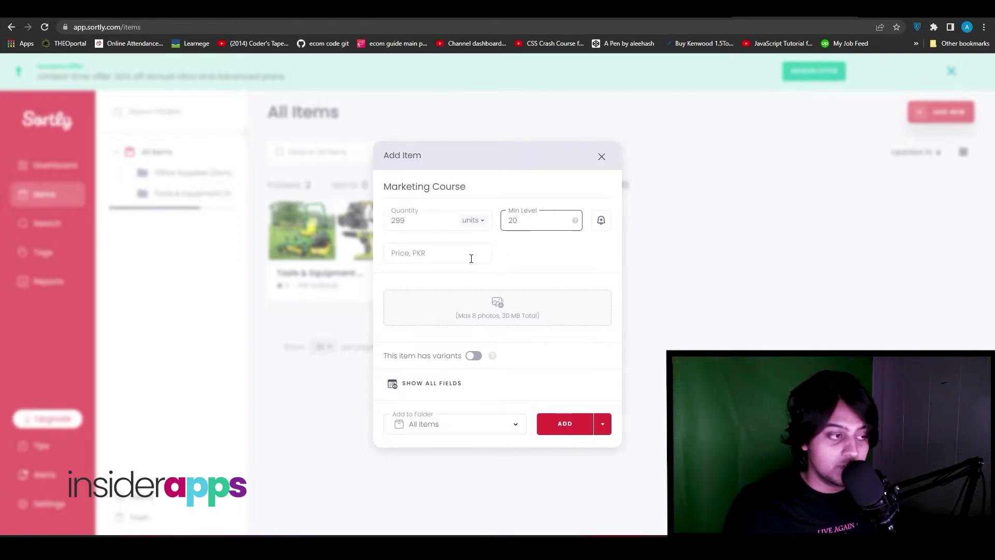
{"action": "left_click", "coordinate": [443, 255]}
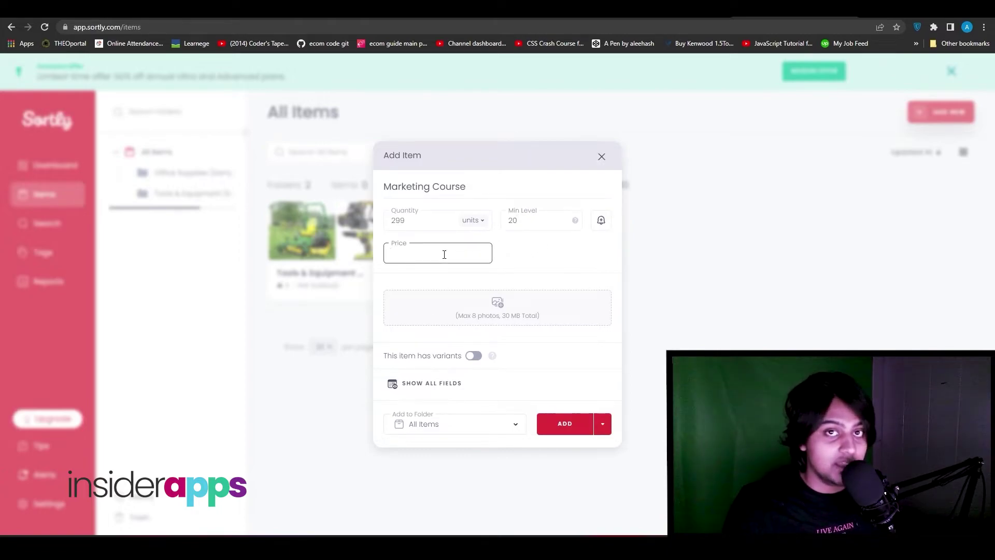
{"action": "type", "text": "2999"}
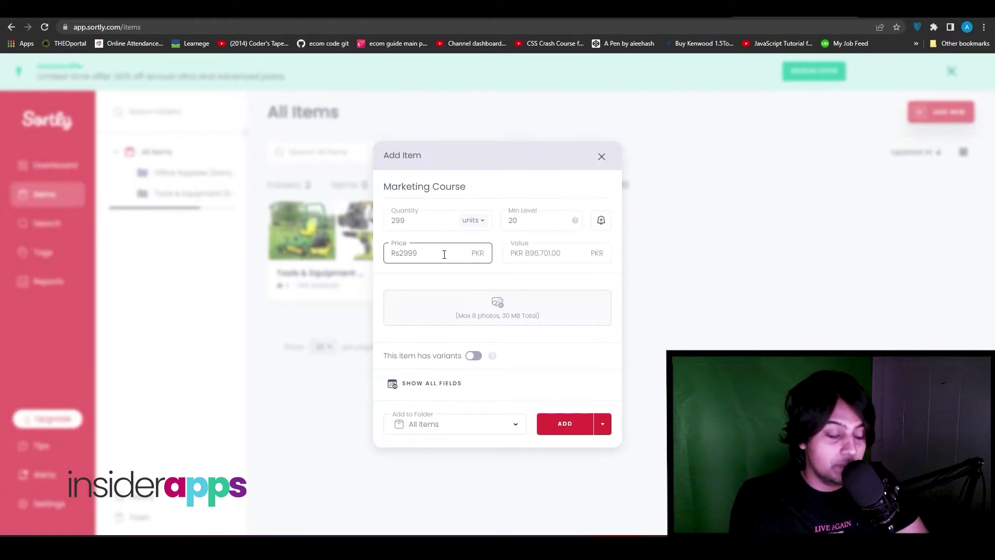
{"action": "left_click", "coordinate": [497, 307]}
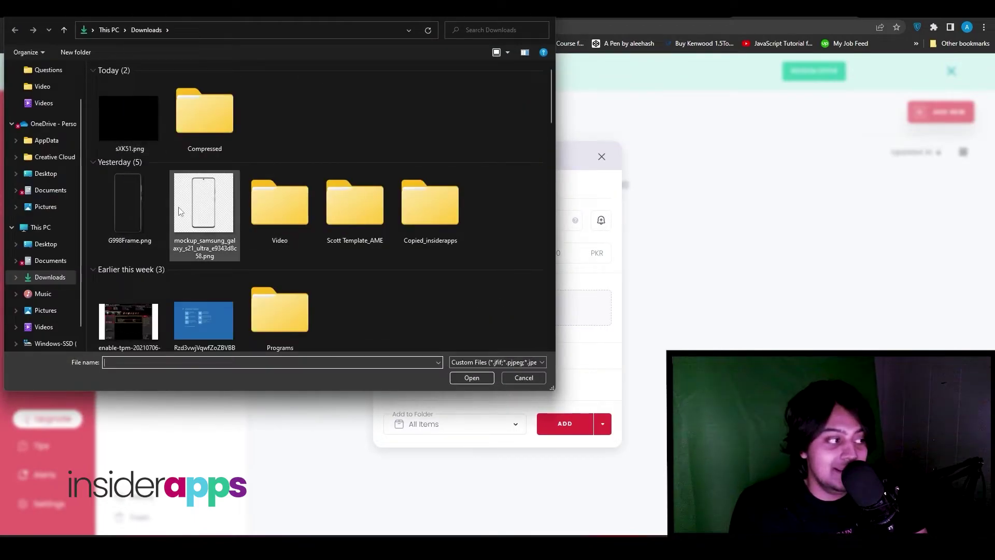
{"action": "double_click", "coordinate": [174, 218]}
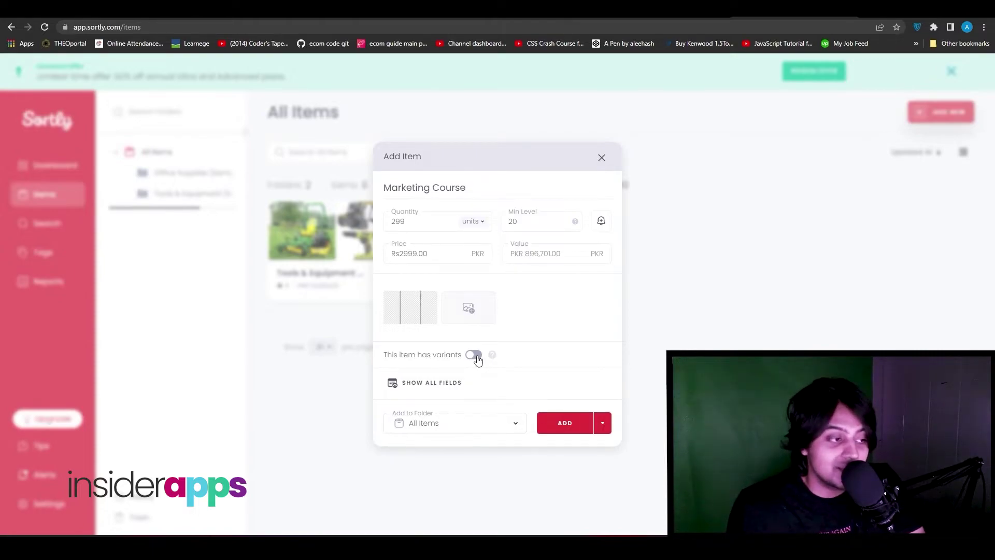
Turn item variants on to preview attributes, then turn them back off
{"action": "left_click", "coordinate": [477, 359]}
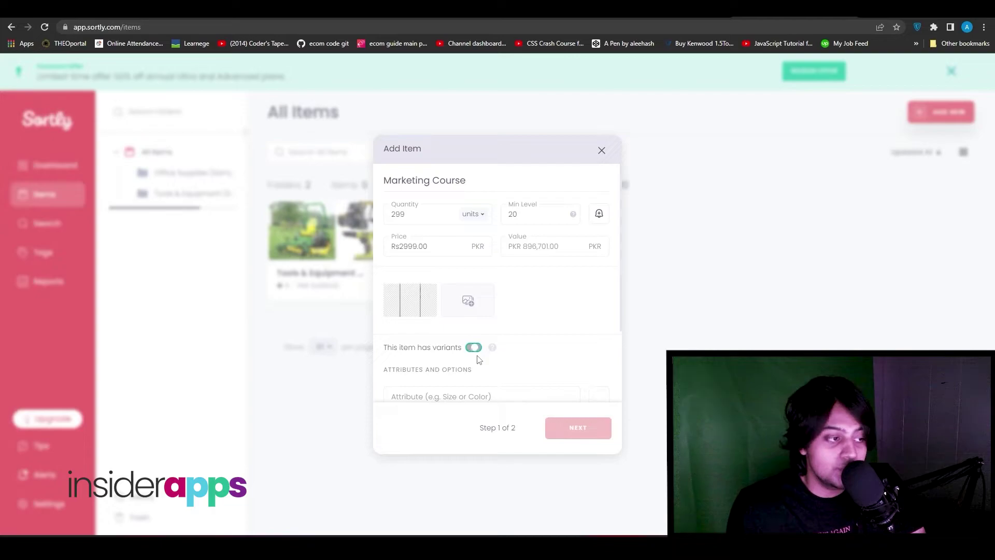
{"action": "left_click", "coordinate": [494, 295]}
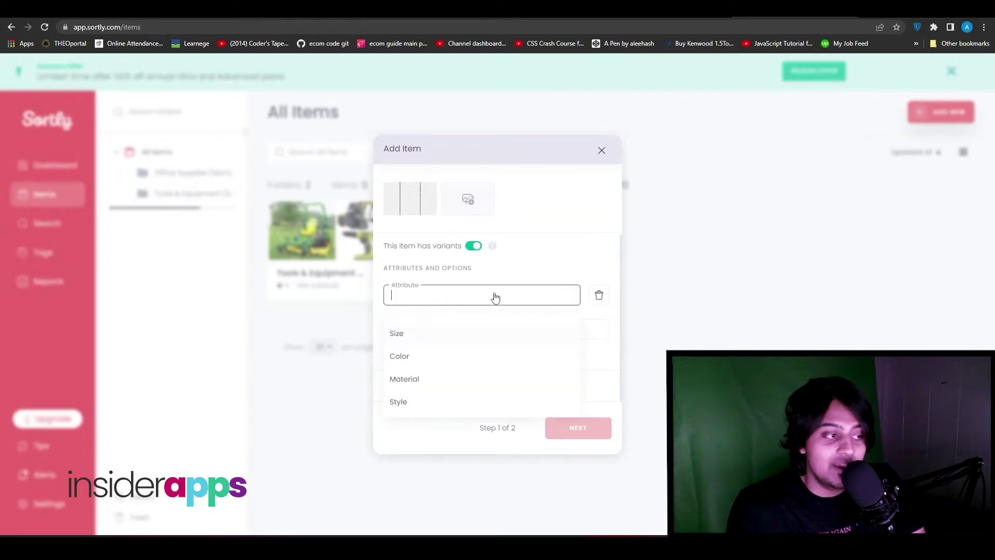
{"action": "left_click", "coordinate": [473, 245]}
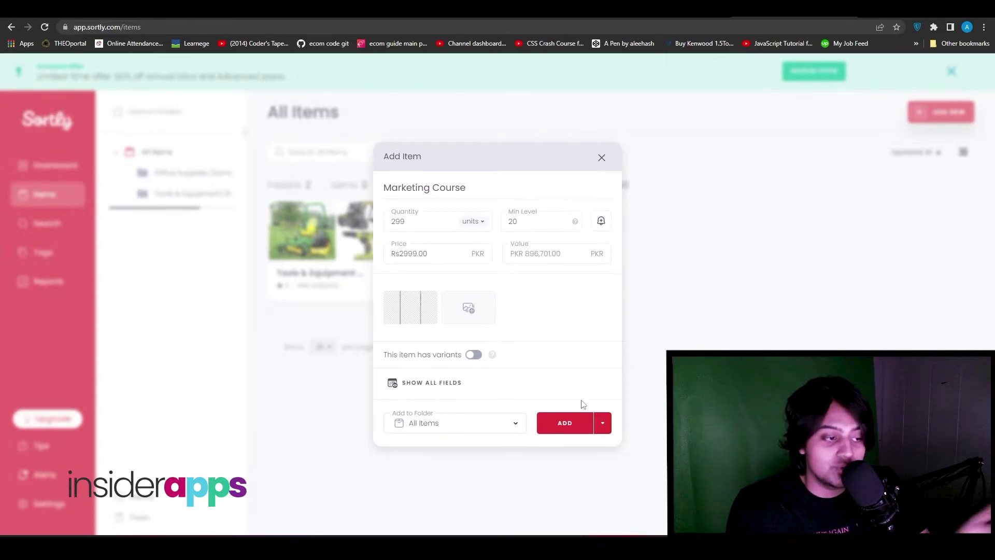
Keep All Items as the destination folder and save the Marketing Course item
{"action": "left_click", "coordinate": [513, 422]}
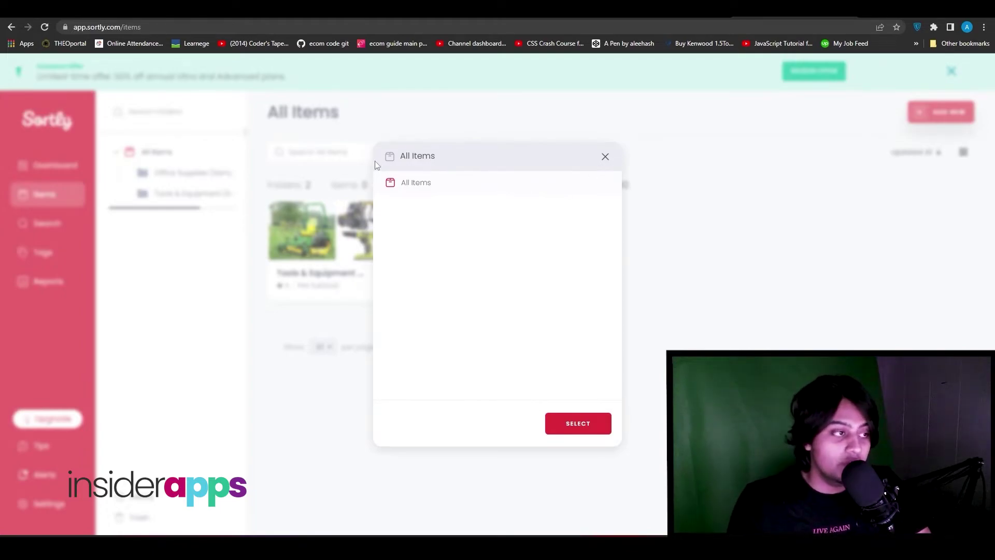
{"action": "left_click", "coordinate": [614, 182]}
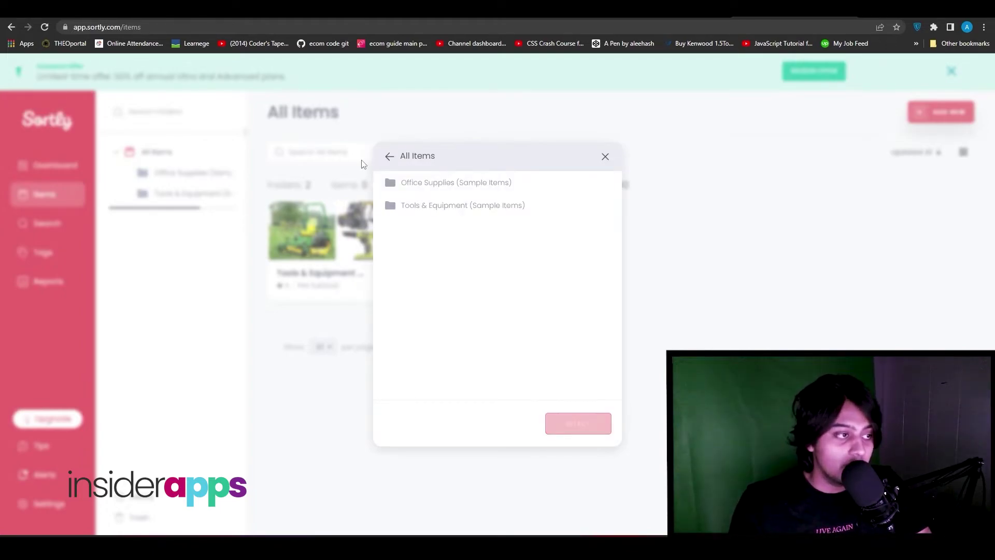
{"action": "left_click", "coordinate": [390, 156]}
{"action": "left_click", "coordinate": [572, 426]}
{"action": "left_click", "coordinate": [573, 426]}
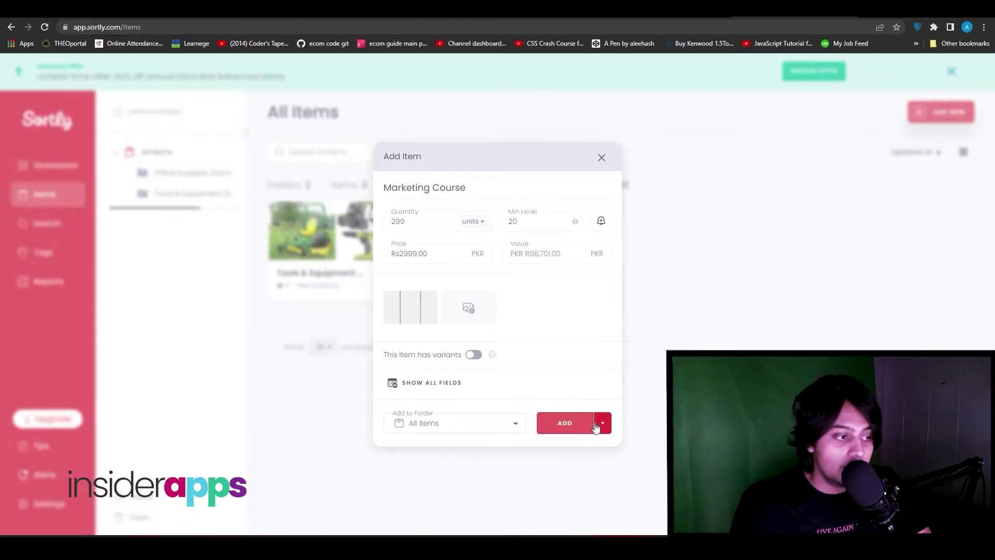
{"action": "left_click", "coordinate": [579, 426]}
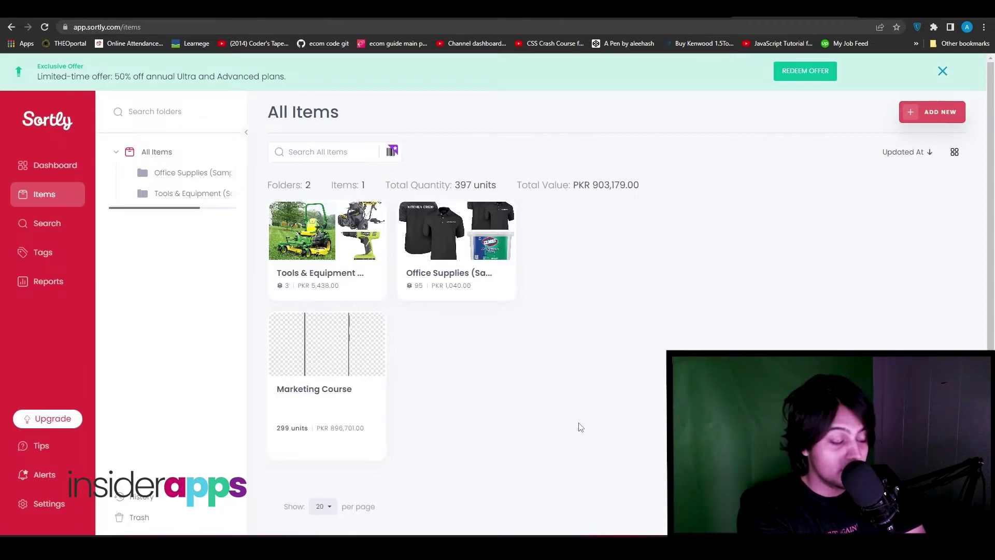
Create a new folder named 'Courses' tagged Tools
{"action": "left_click", "coordinate": [926, 114]}
{"action": "left_click", "coordinate": [904, 164]}
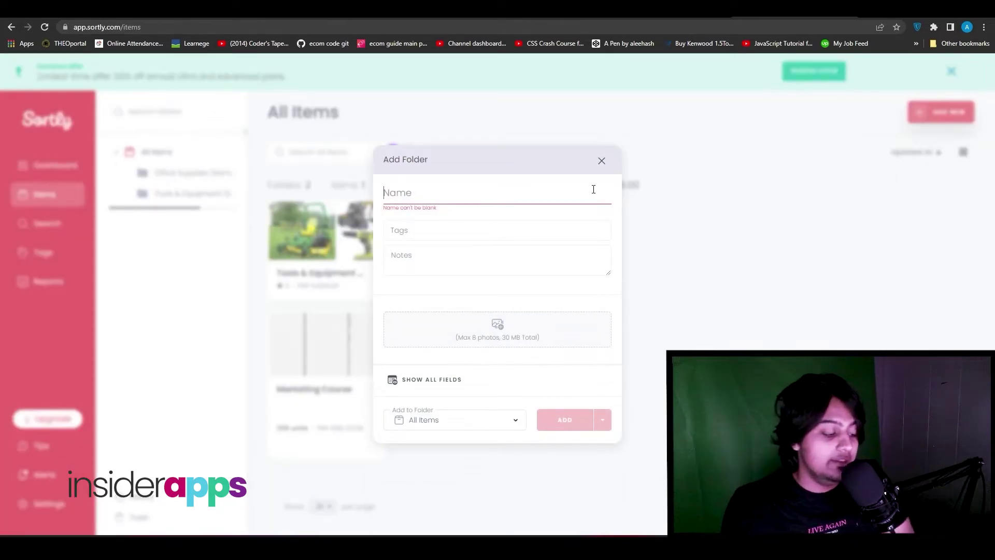
{"action": "type", "text": "Courses"}
{"action": "left_click", "coordinate": [476, 236]}
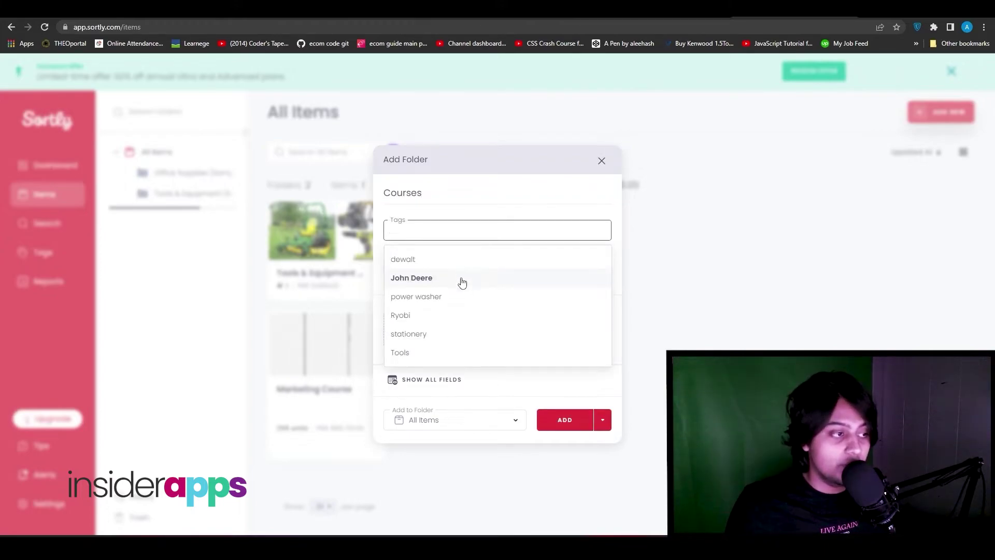
{"action": "left_click", "coordinate": [421, 353]}
Add the note 'My Courses' and a folder image, then save the Courses folder
{"action": "left_click", "coordinate": [429, 265]}
{"action": "type", "text": "N"}
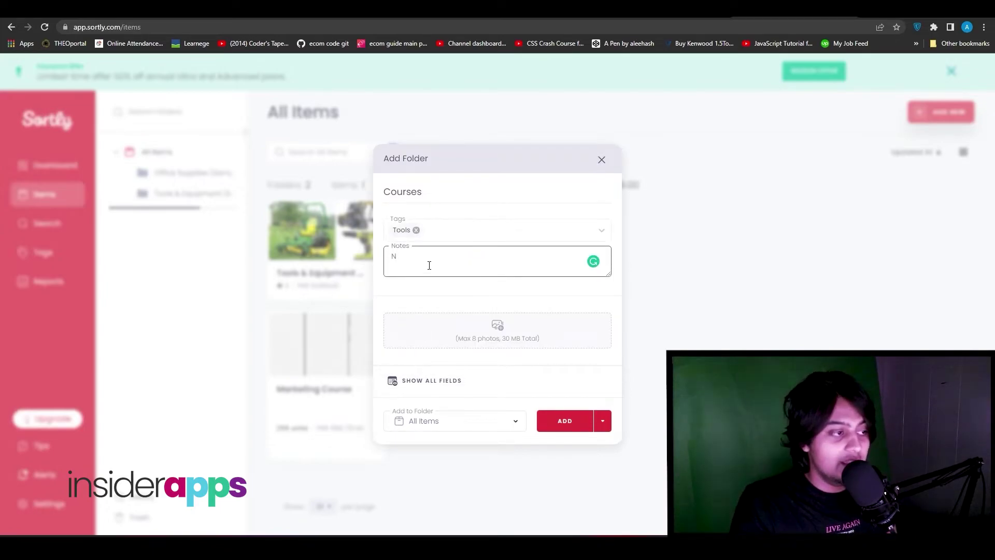
{"action": "type", "text": "y Courses"}
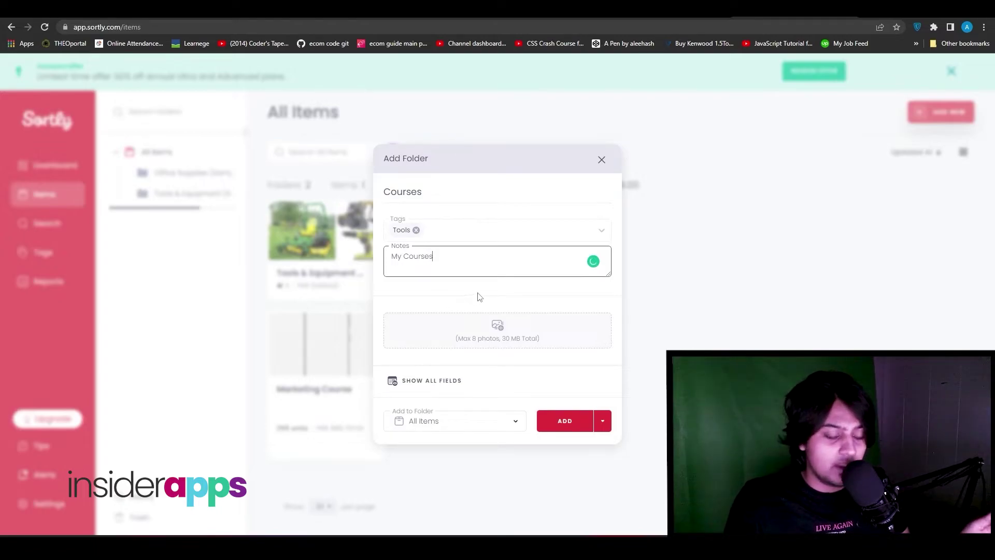
{"action": "left_click", "coordinate": [492, 339]}
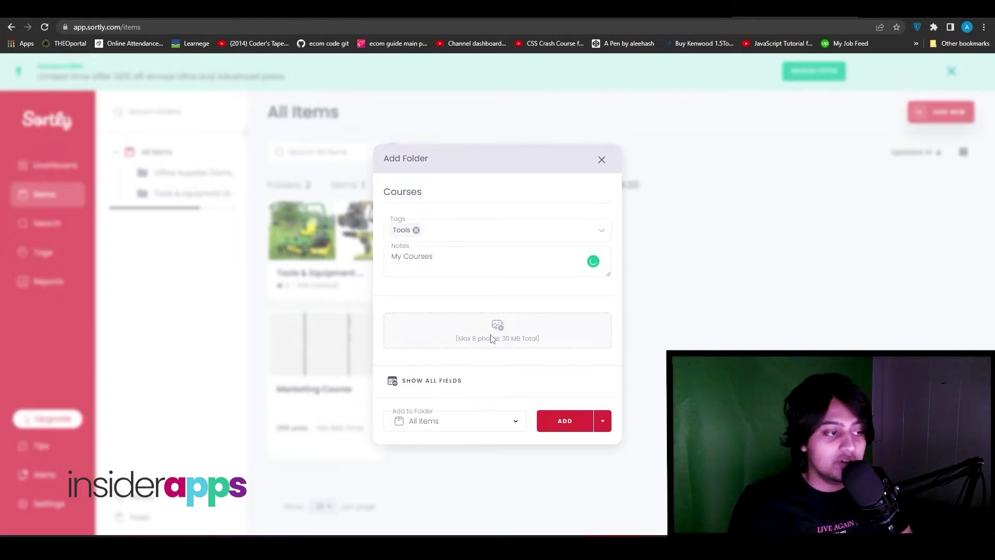
{"action": "double_click", "coordinate": [202, 307]}
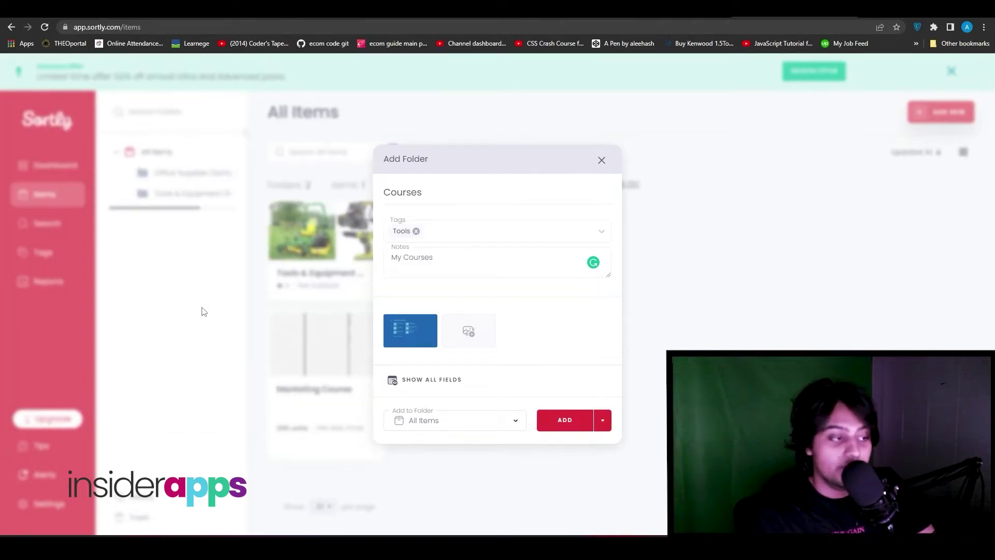
{"action": "left_click", "coordinate": [583, 420]}
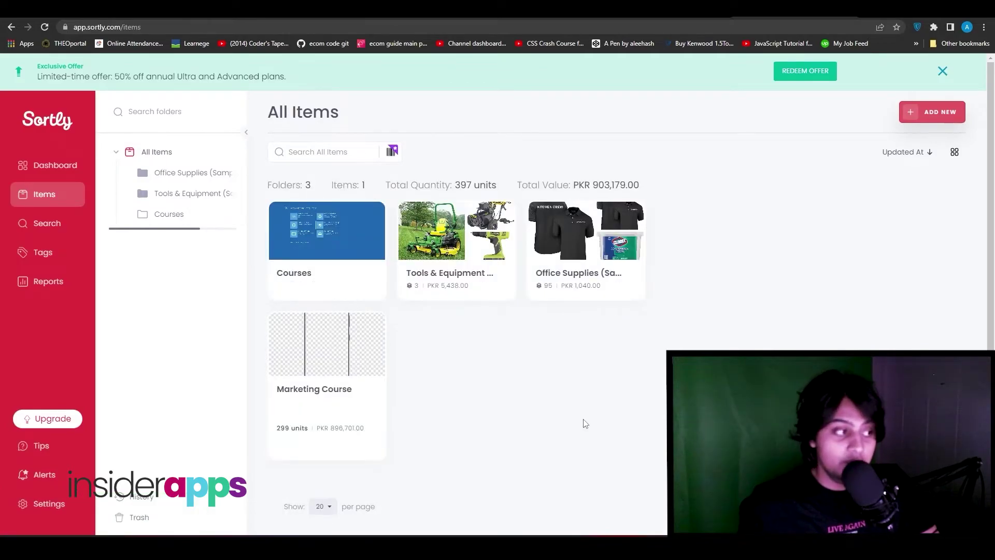
Check the empty Courses folder, return to All Items, and view the Dashboard summary
{"action": "left_click", "coordinate": [319, 282]}
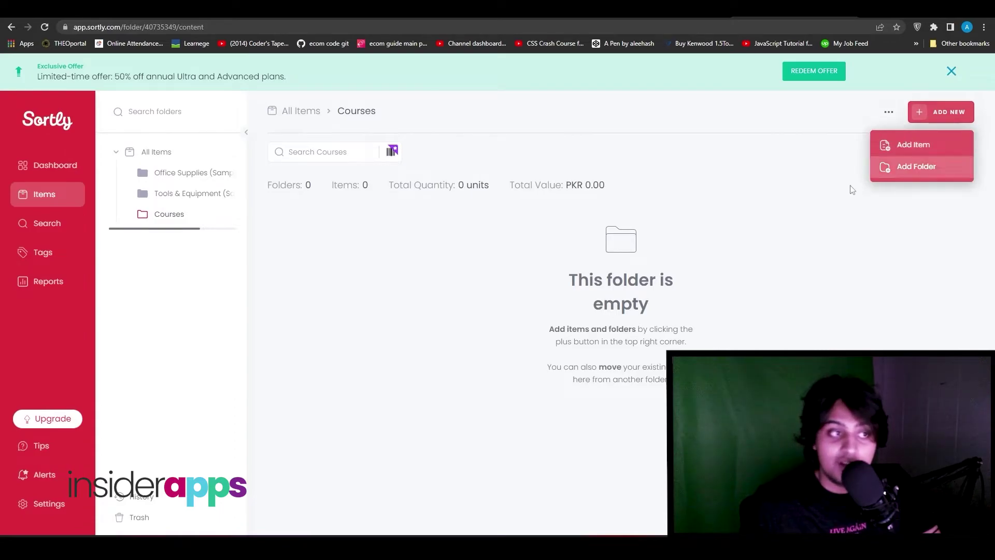
{"action": "left_click", "coordinate": [164, 154]}
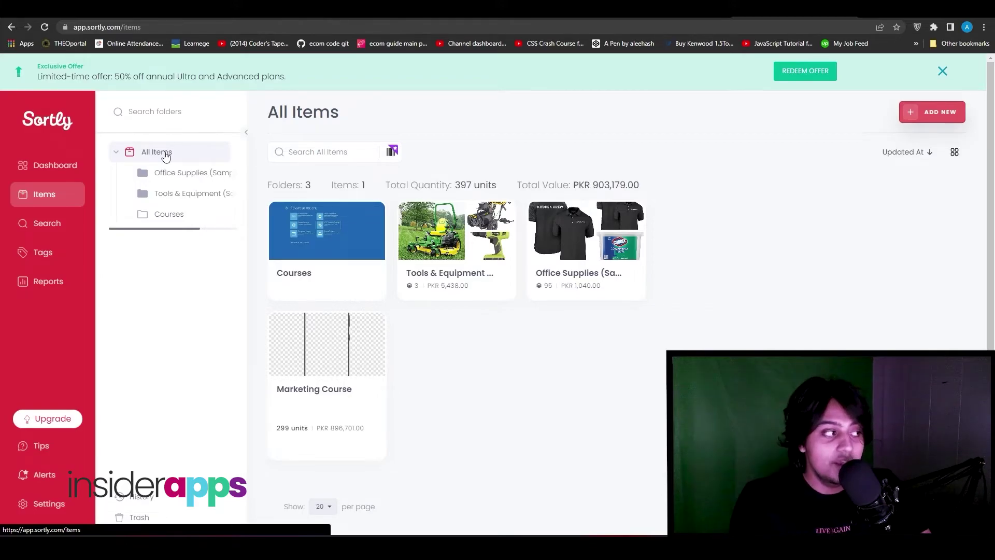
{"action": "left_click", "coordinate": [50, 166]}
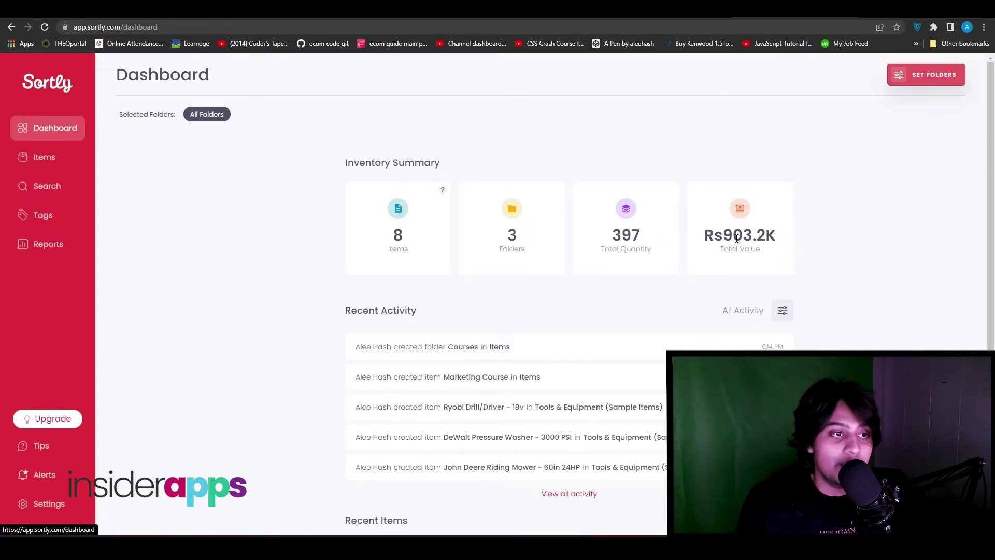
{"action": "scroll", "coordinate": [428, 307], "scroll_direction": "down", "scroll_amount": 1}
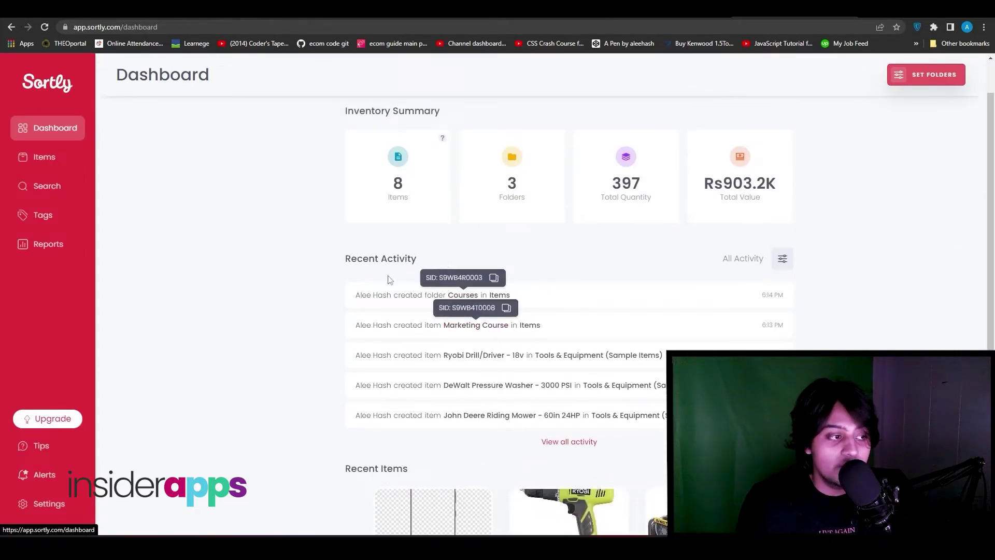
{"action": "scroll", "coordinate": [470, 293], "scroll_direction": "down", "scroll_amount": 2}
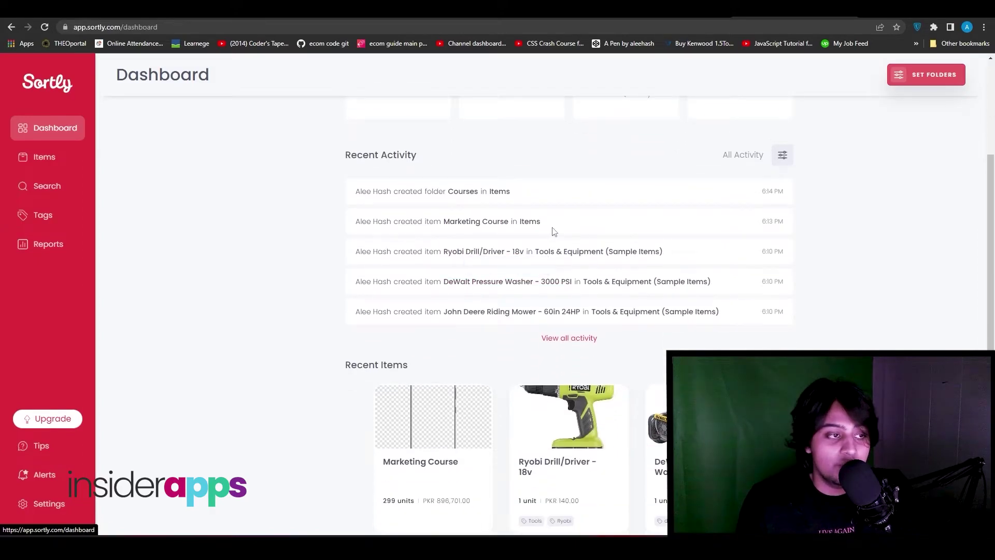
{"action": "scroll", "coordinate": [549, 228], "scroll_direction": "down", "scroll_amount": 3}
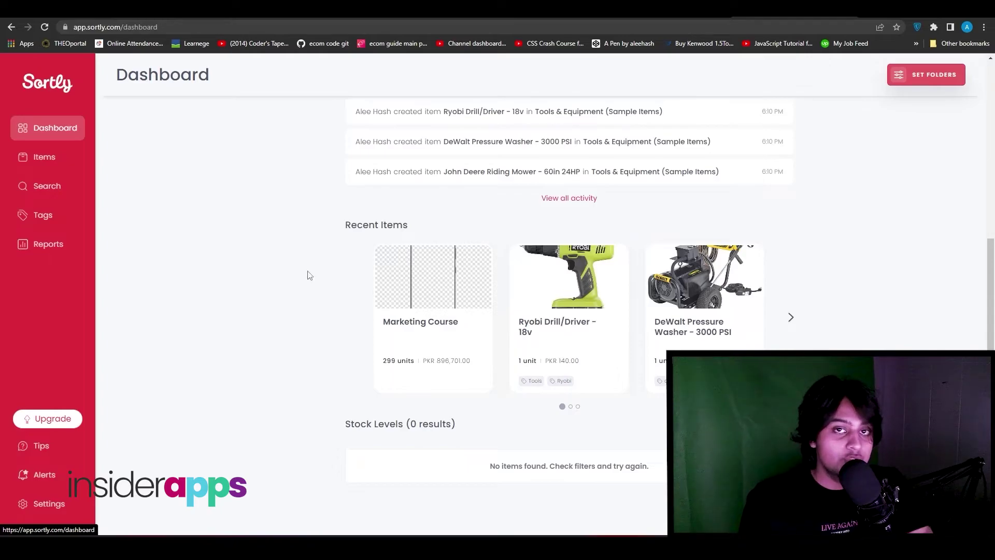
{"action": "scroll", "coordinate": [309, 275], "scroll_direction": "up", "scroll_amount": 3}
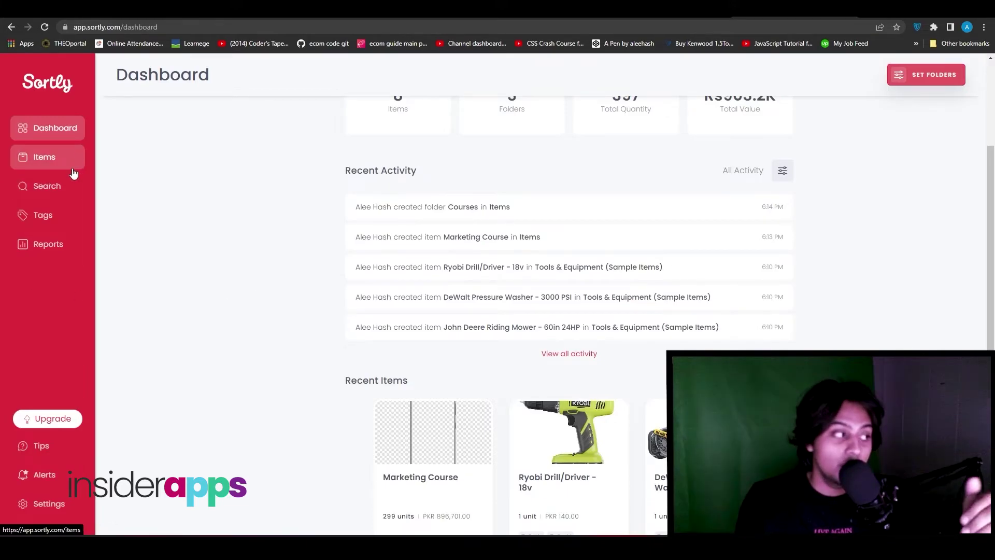
Browse the Search filters panel, then view the Tags page with the dewalt tag
{"action": "left_click", "coordinate": [71, 186]}
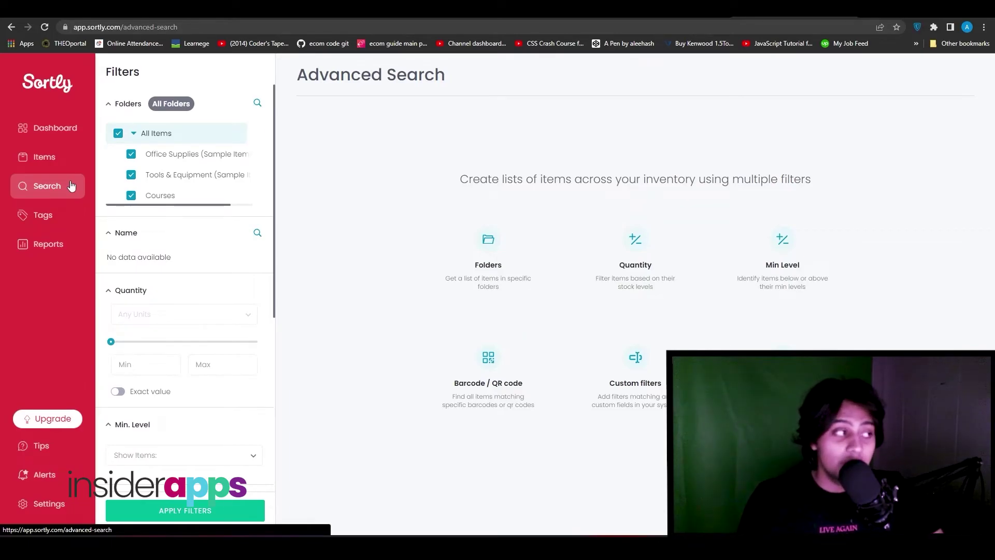
{"action": "scroll", "coordinate": [230, 230], "scroll_direction": "down", "scroll_amount": 7}
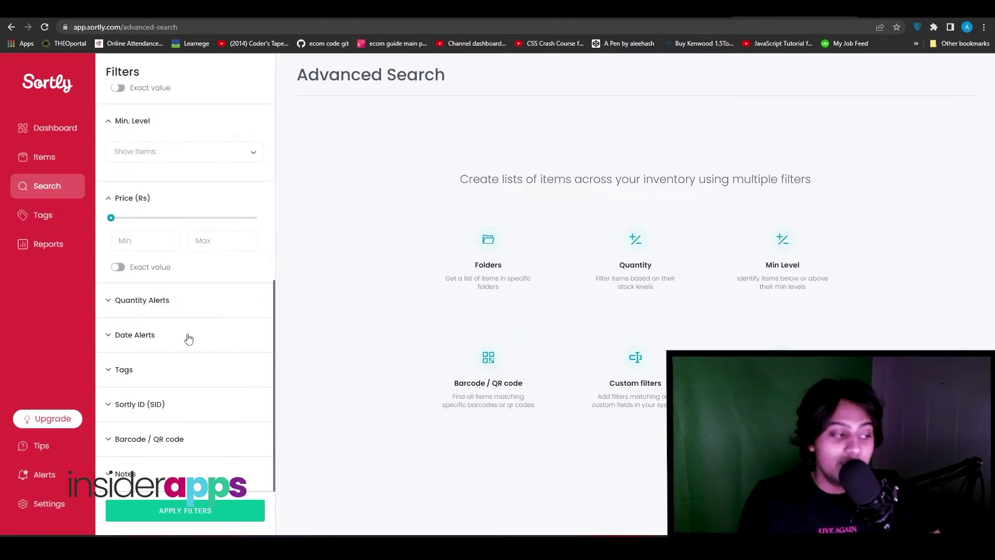
{"action": "scroll", "coordinate": [189, 338], "scroll_direction": "up", "scroll_amount": 7}
{"action": "scroll", "coordinate": [187, 394], "scroll_direction": "down", "scroll_amount": 3}
{"action": "scroll", "coordinate": [198, 387], "scroll_direction": "down", "scroll_amount": 4}
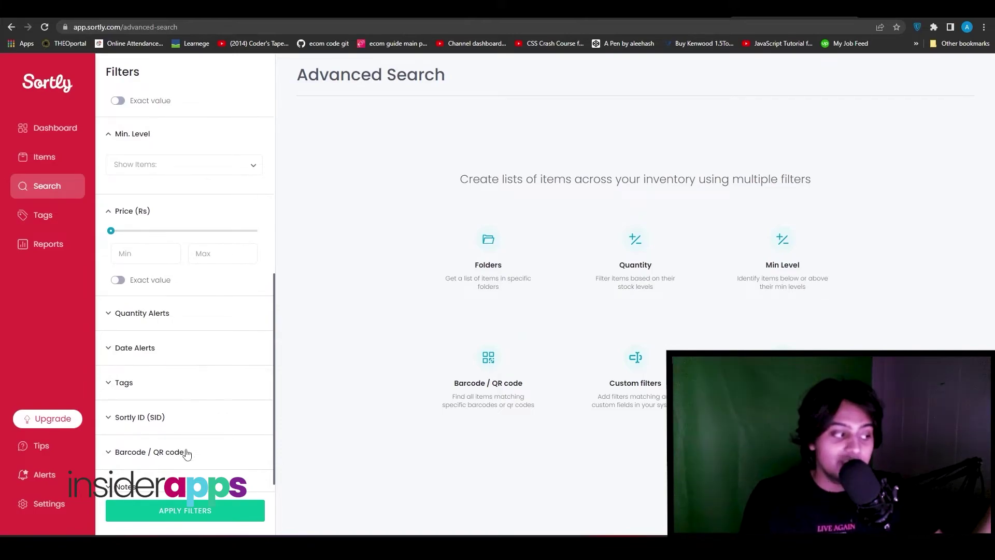
{"action": "scroll", "coordinate": [184, 460], "scroll_direction": "down", "scroll_amount": 1}
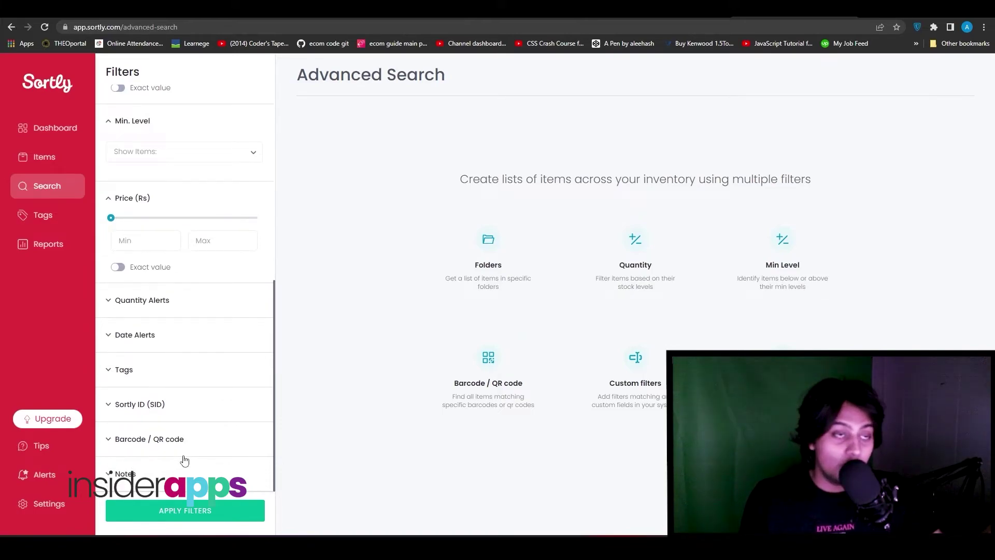
{"action": "scroll", "coordinate": [171, 462], "scroll_direction": "down", "scroll_amount": 1}
{"action": "scroll", "coordinate": [171, 461], "scroll_direction": "up", "scroll_amount": 6}
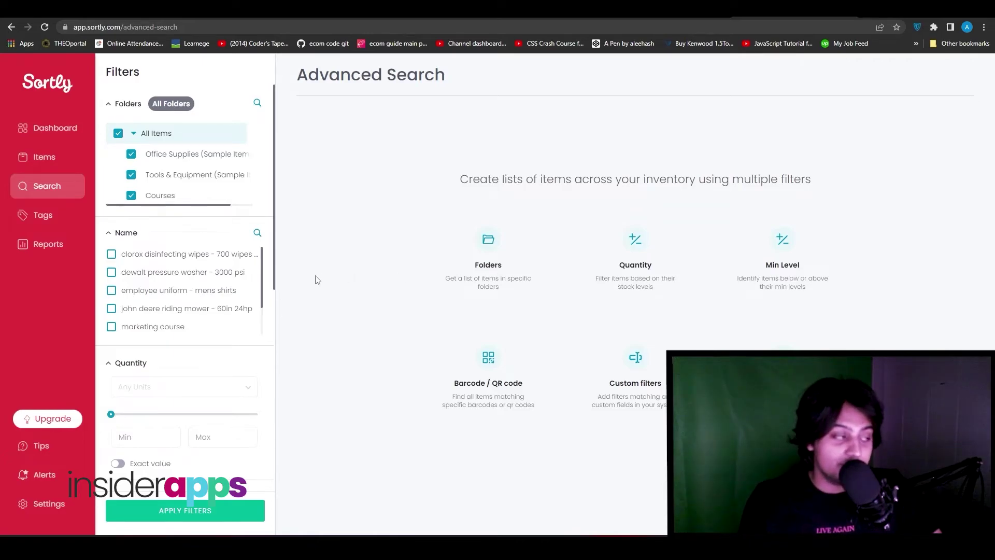
{"action": "left_click", "coordinate": [63, 218]}
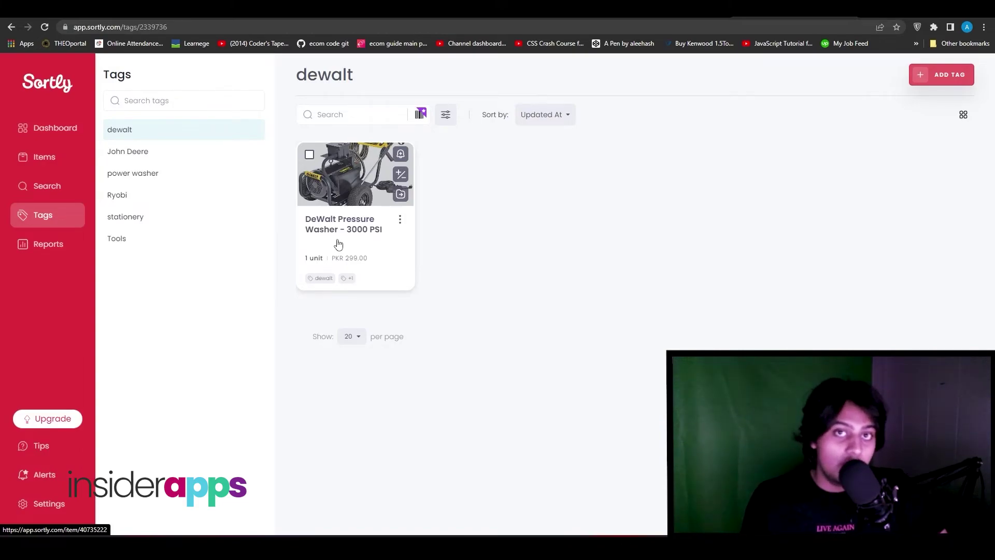
View the search operator hints on the dewalt tag page, then go to the Reports list
{"action": "left_click", "coordinate": [358, 115]}
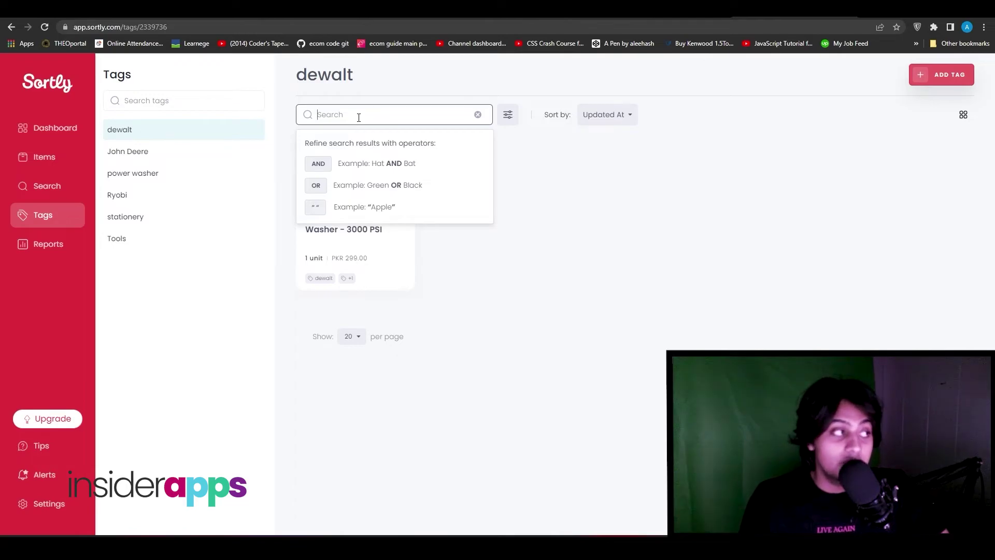
{"action": "left_click", "coordinate": [49, 259]}
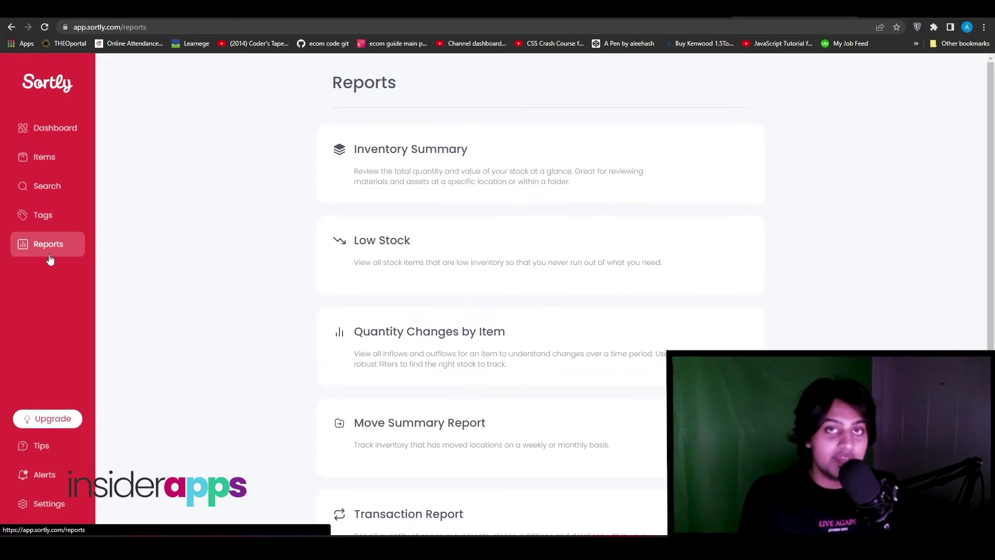
Look through the Inventory Summary and Low Stock reports, returning to the reports list after each
{"action": "scroll", "coordinate": [50, 259], "scroll_direction": "down", "scroll_amount": 1}
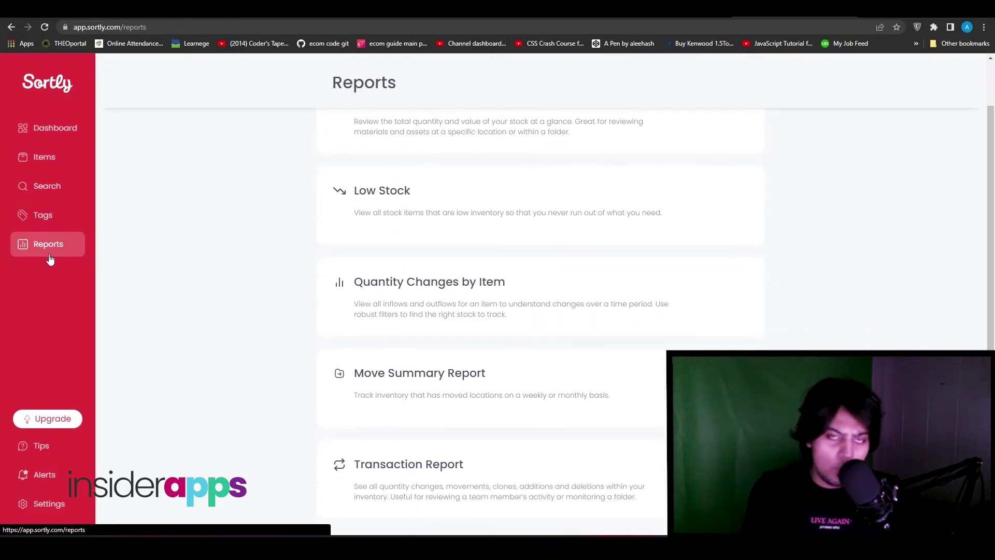
{"action": "scroll", "coordinate": [50, 259], "scroll_direction": "up", "scroll_amount": 1}
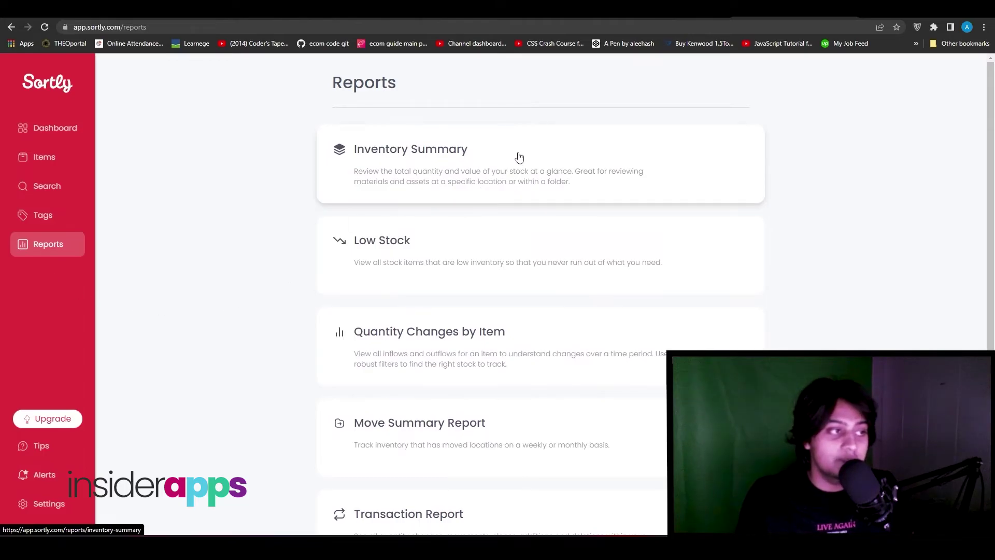
{"action": "left_click", "coordinate": [519, 157]}
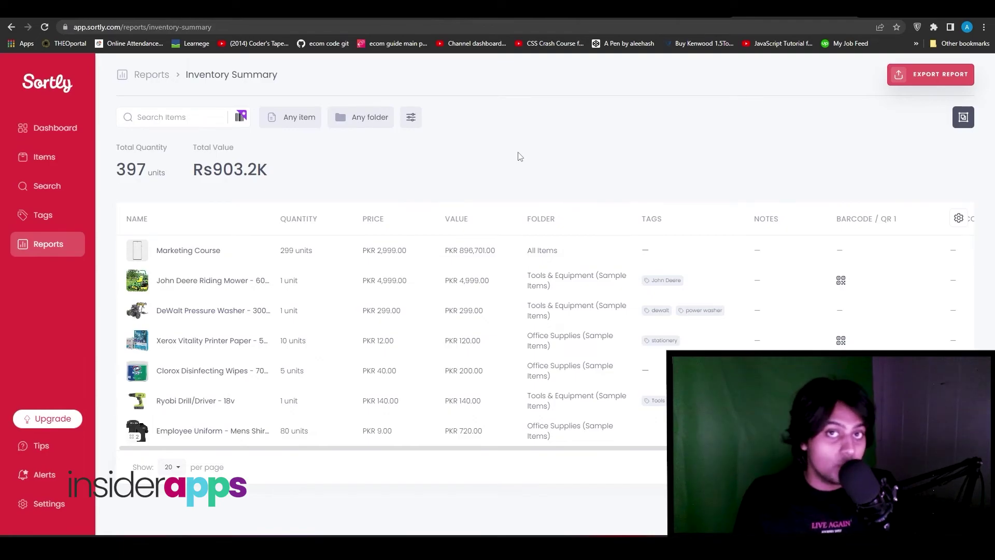
{"action": "left_click", "coordinate": [14, 28]}
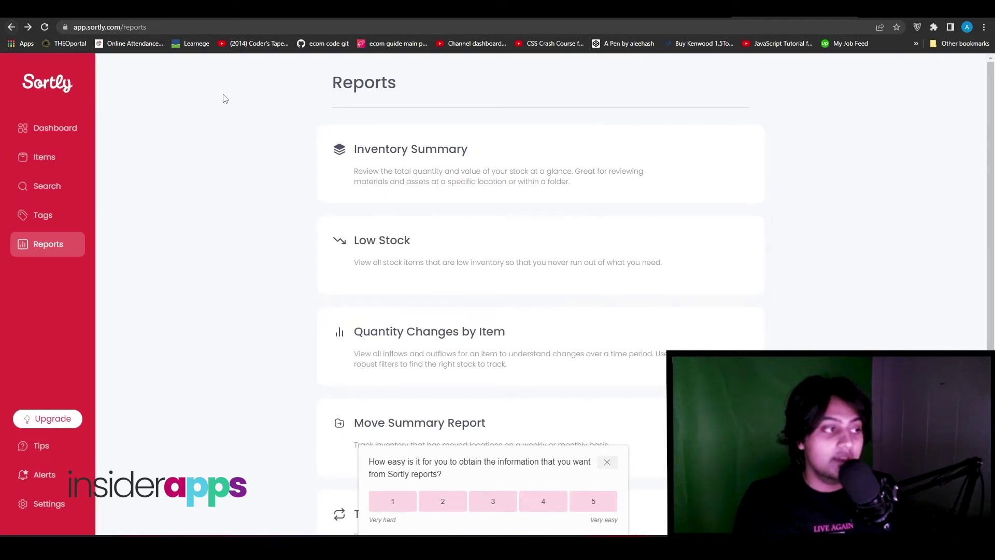
{"action": "left_click", "coordinate": [534, 258]}
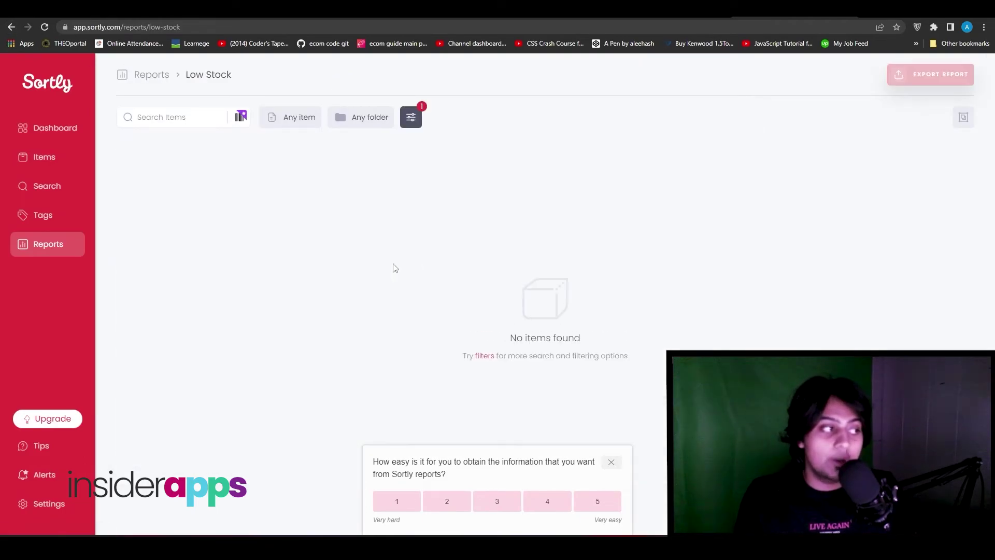
{"action": "left_click", "coordinate": [10, 27]}
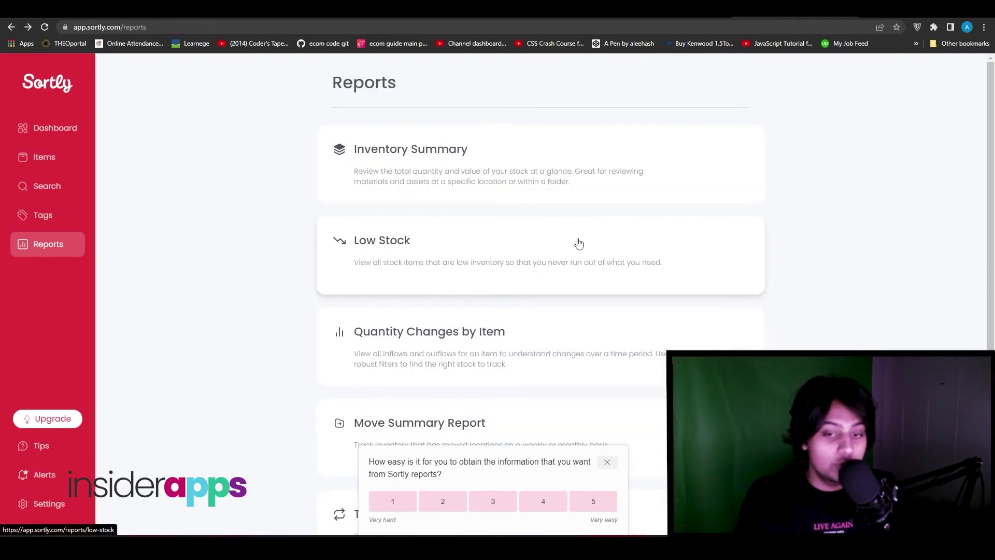
Close the feedback survey popup and go back to the Dashboard
{"action": "scroll", "coordinate": [603, 290], "scroll_direction": "down", "scroll_amount": 1}
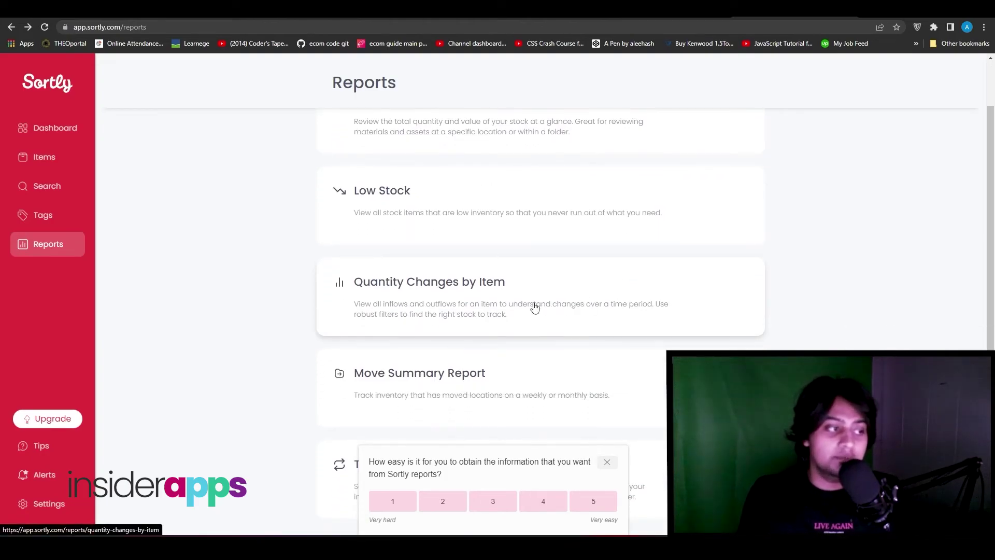
{"action": "left_click", "coordinate": [606, 461]}
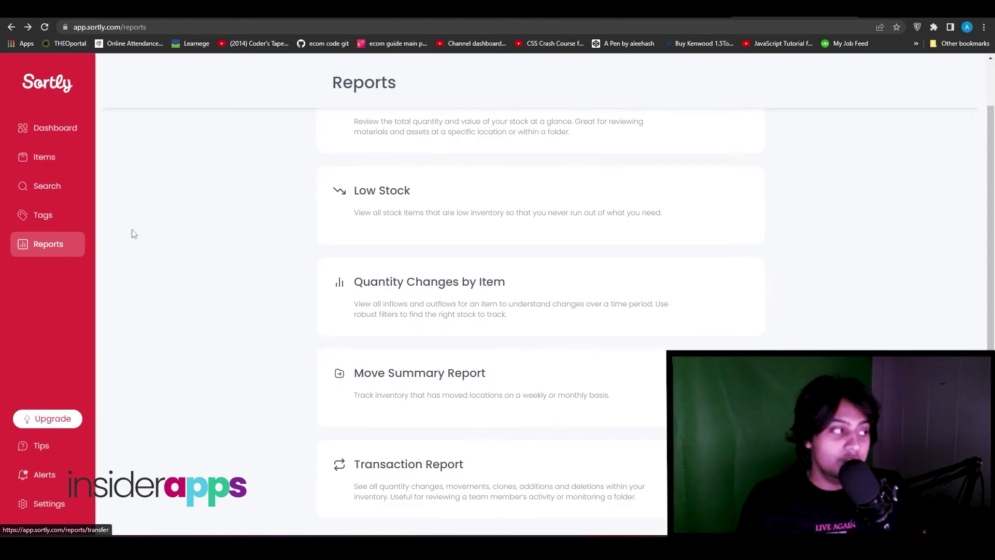
{"action": "left_click", "coordinate": [45, 126]}
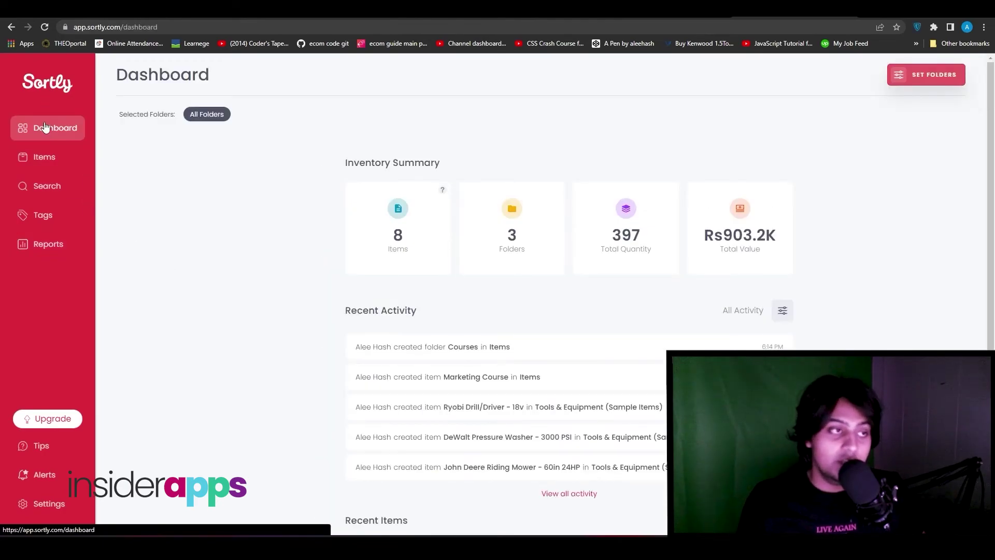
{"action": "left_click", "coordinate": [47, 503]}
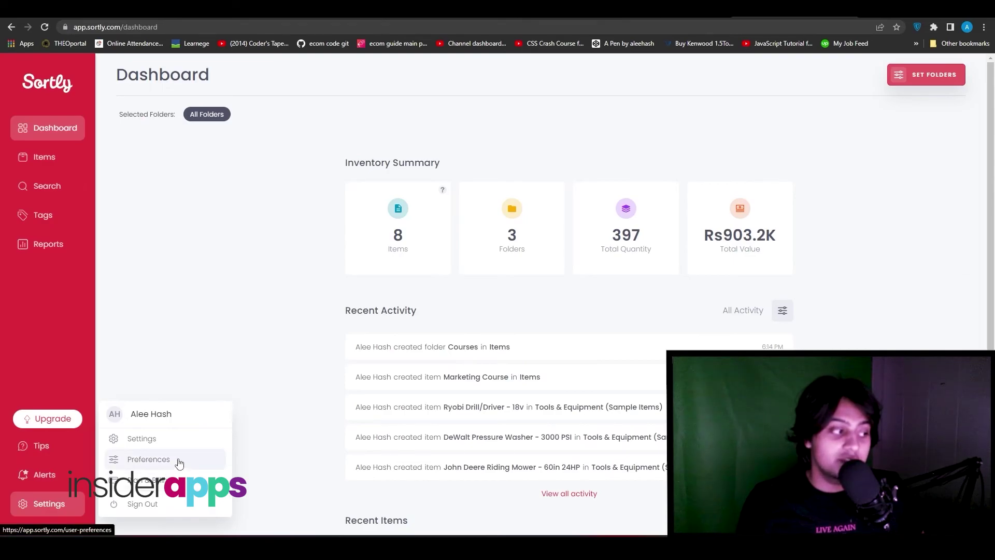
{"action": "left_click", "coordinate": [162, 441]}
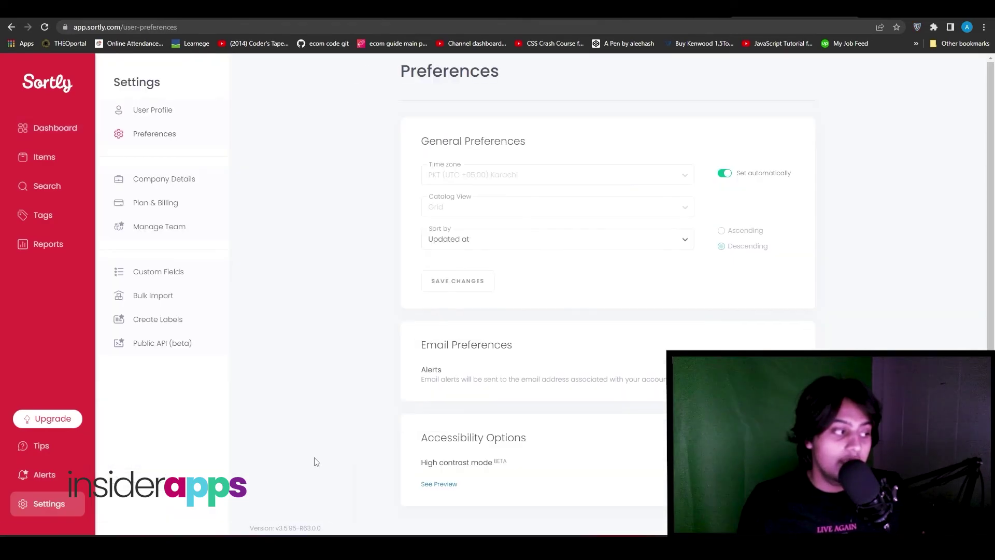
{"action": "left_click", "coordinate": [65, 505]}
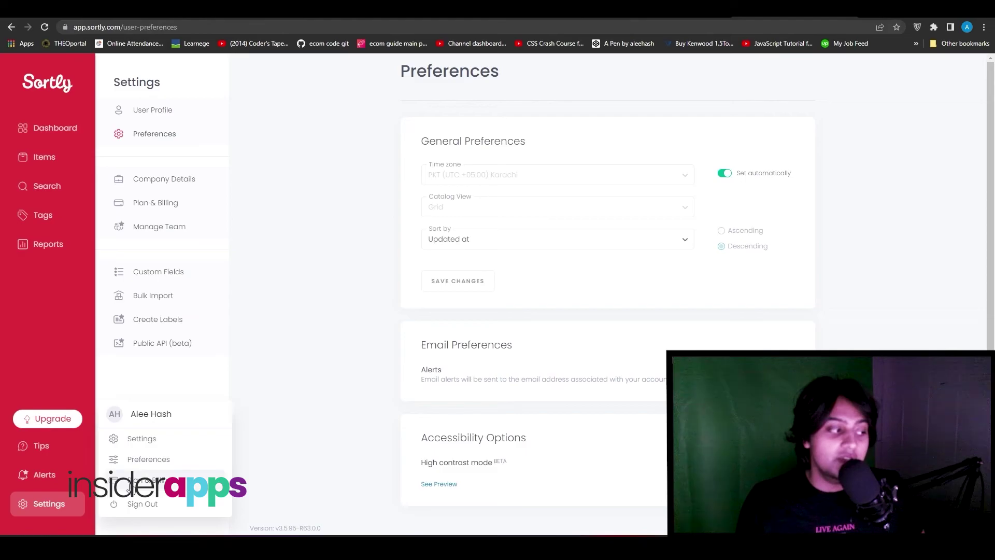
{"action": "left_click", "coordinate": [418, 328]}
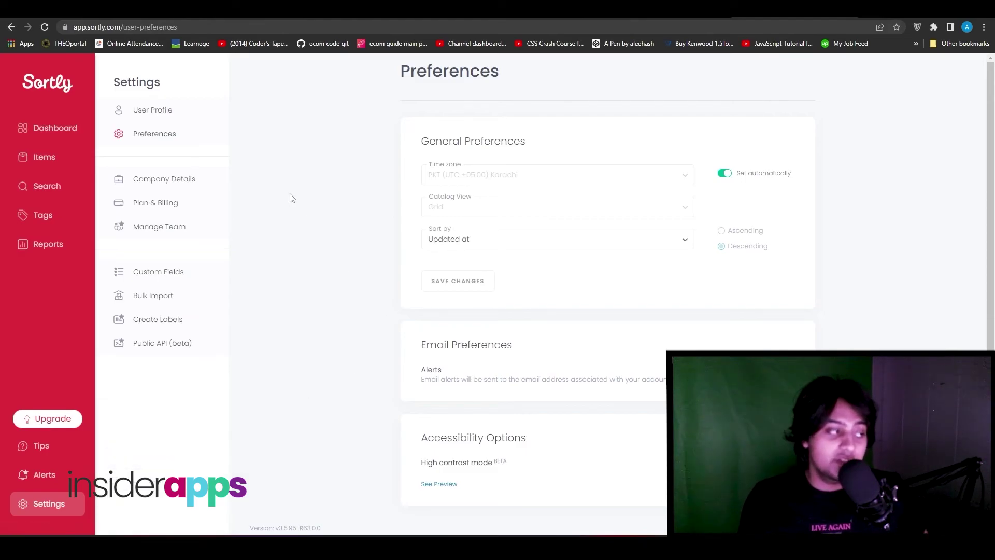
{"action": "left_click", "coordinate": [180, 211]}
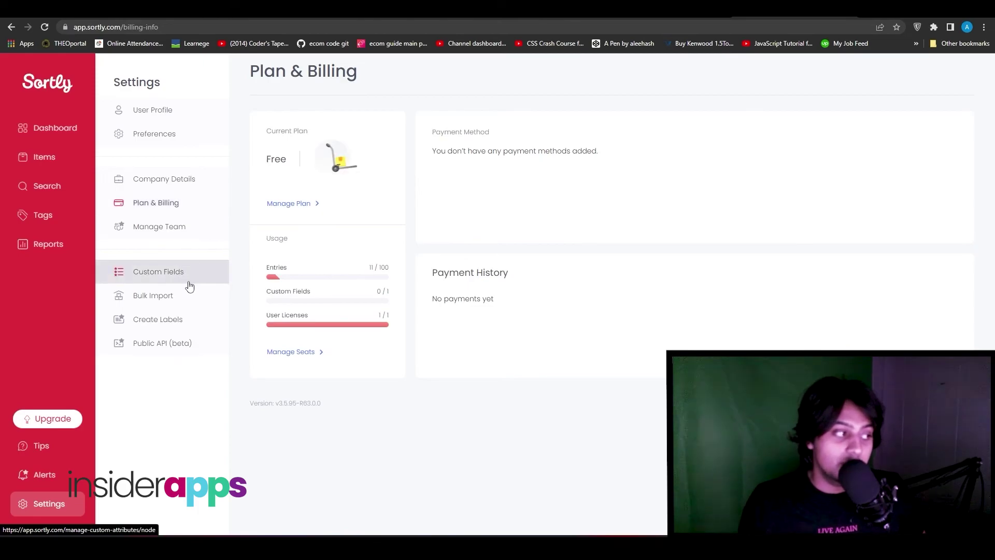
{"action": "left_click", "coordinate": [66, 133]}
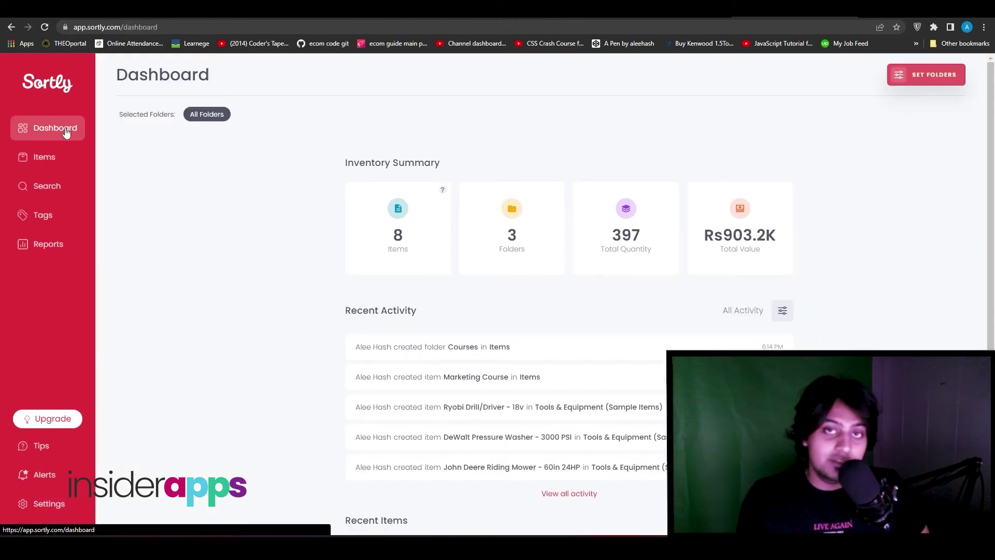